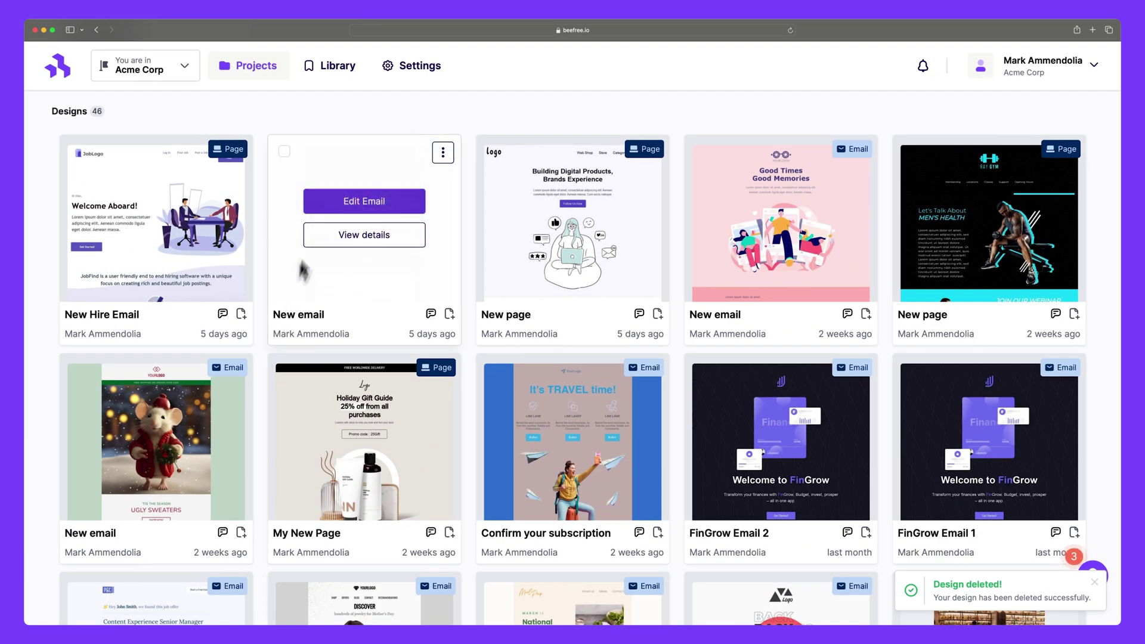
Look at the Library's saved rows, then go to the general settings page
{"action": "left_click", "coordinate": [348, 71]}
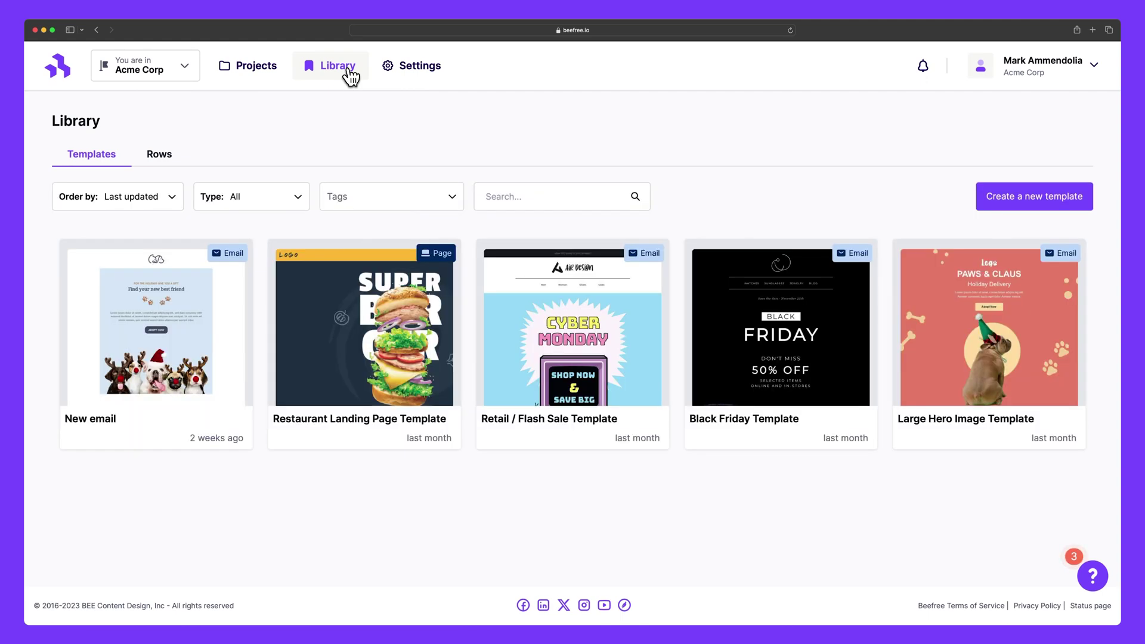
{"action": "left_click", "coordinate": [172, 159]}
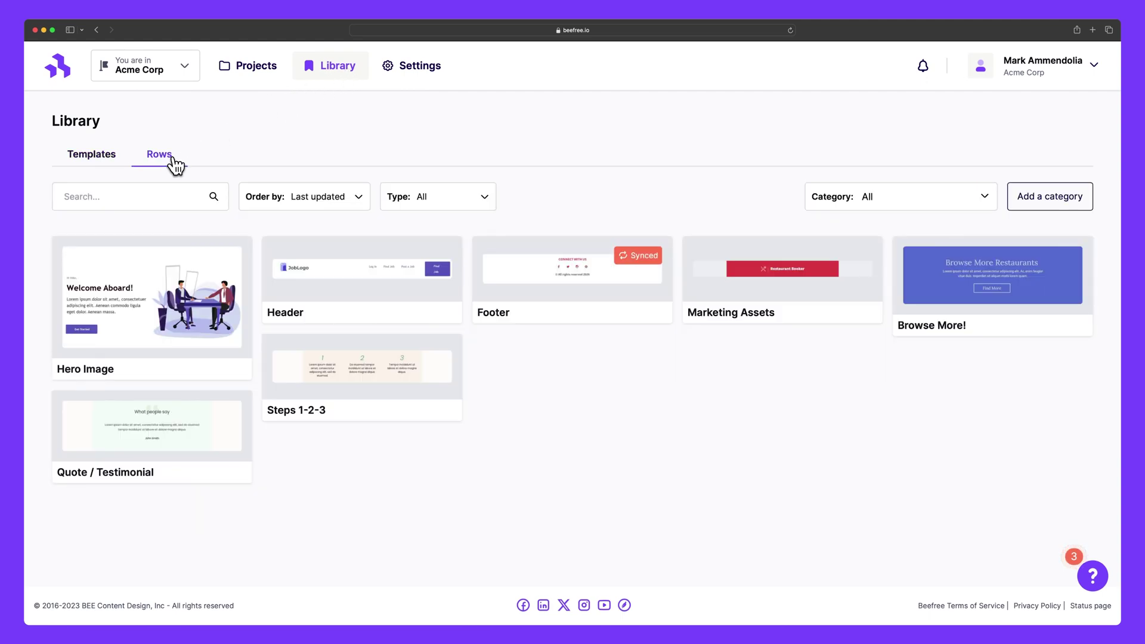
{"action": "left_click", "coordinate": [414, 81]}
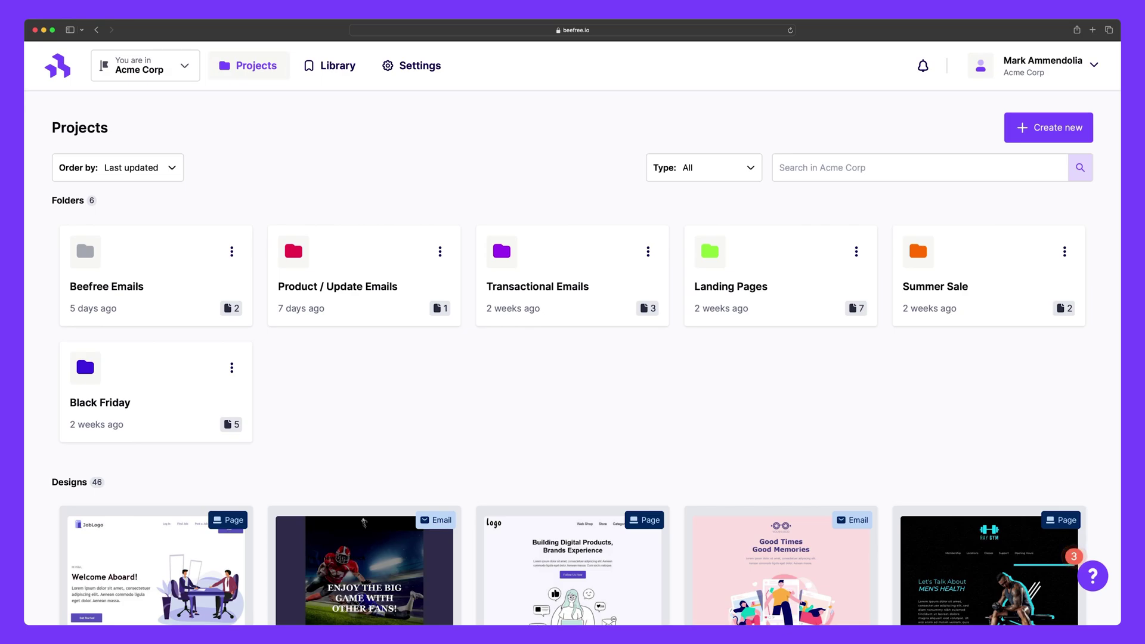
Scroll the Projects page and bring up the Create new dialog
{"action": "scroll", "coordinate": [573, 357], "scroll_direction": "down", "scroll_amount": 10}
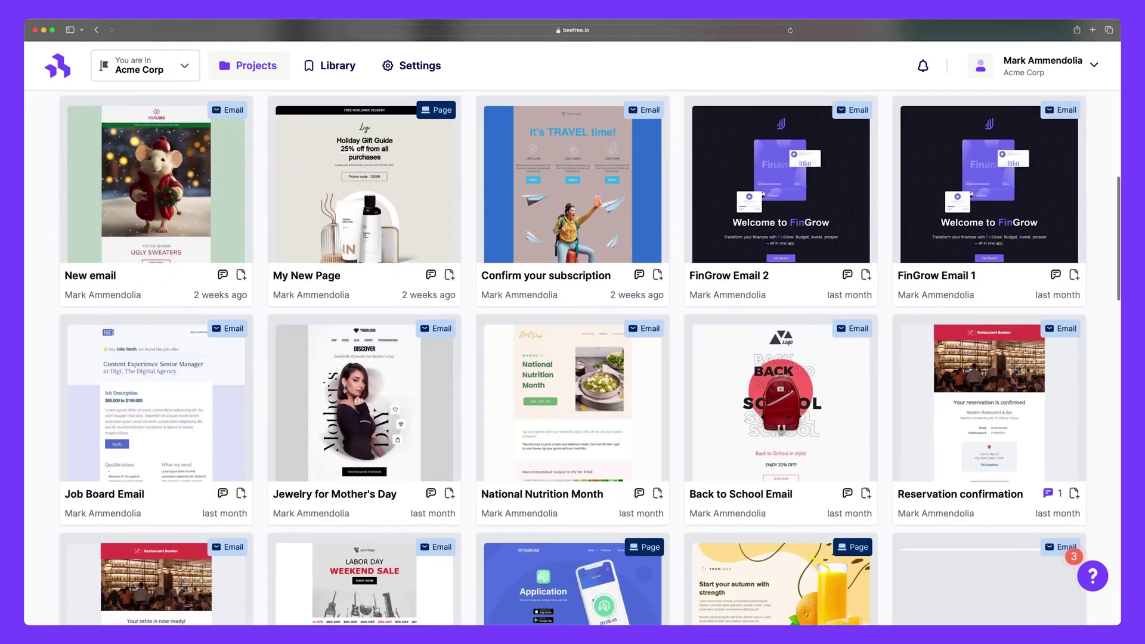
{"action": "scroll", "coordinate": [858, 319], "scroll_direction": "up", "scroll_amount": 10}
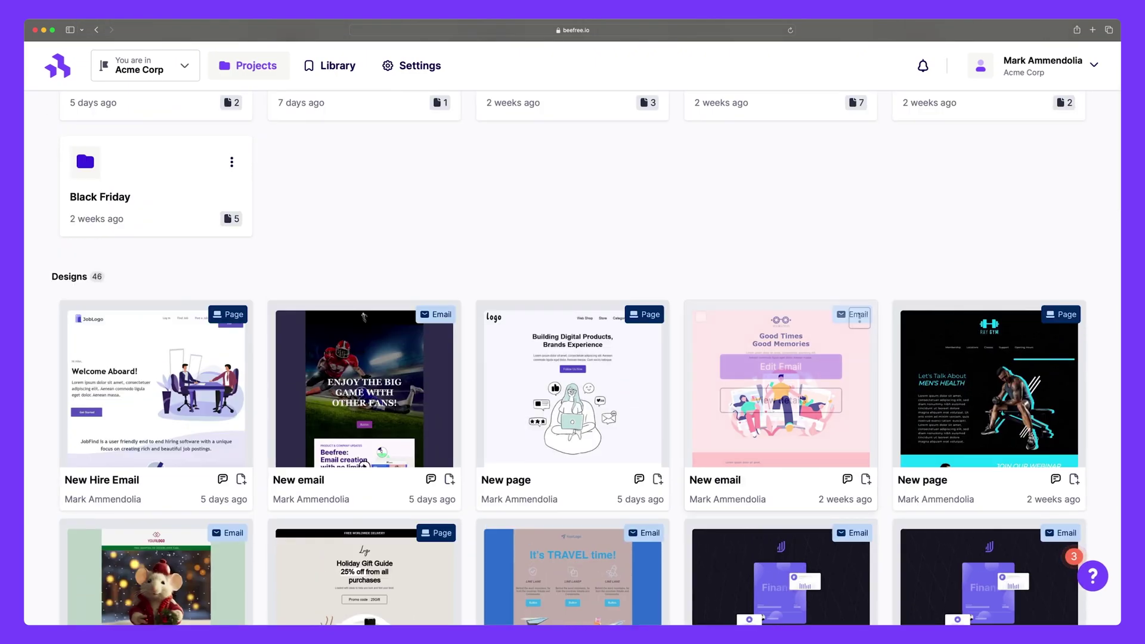
{"action": "scroll", "coordinate": [858, 317], "scroll_direction": "up", "scroll_amount": 5}
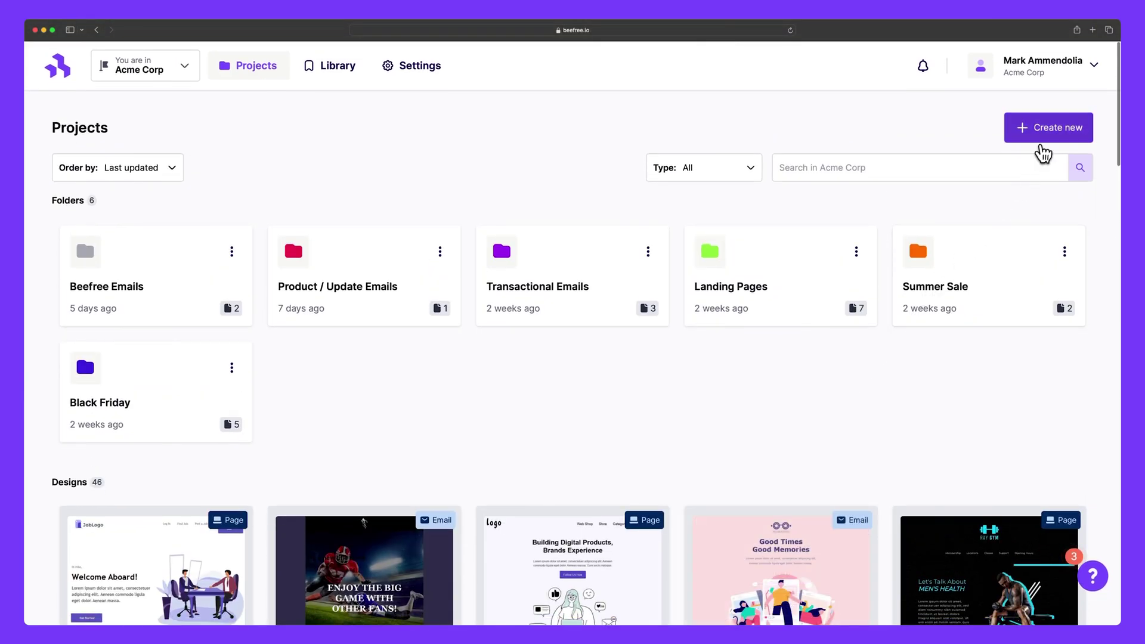
{"action": "left_click", "coordinate": [1042, 154]}
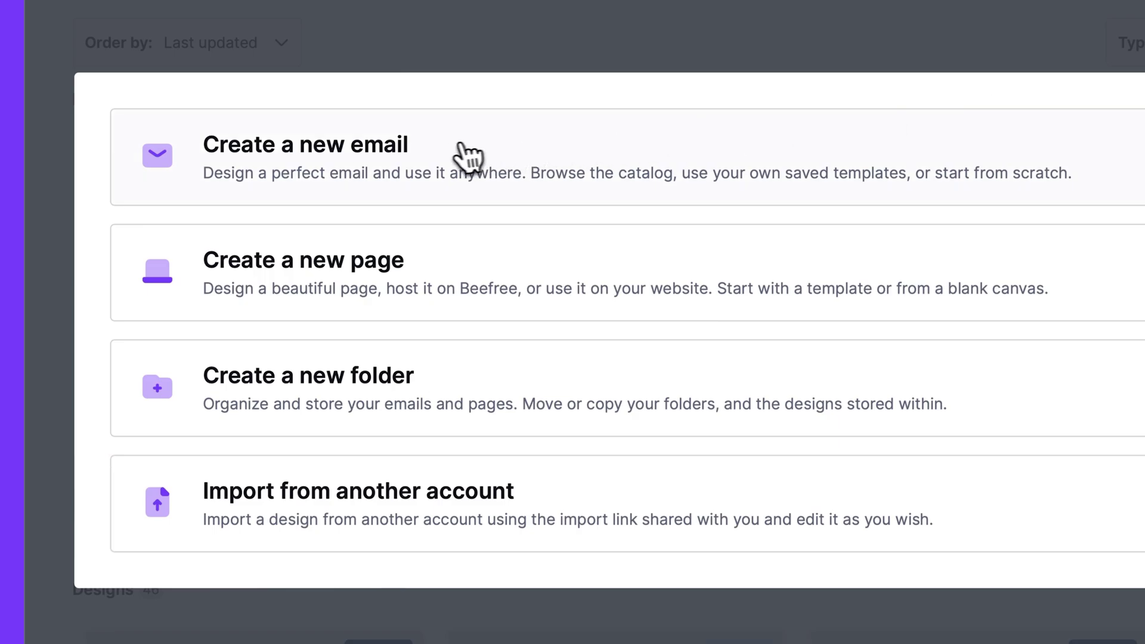
Start a new email and load more designs into the Template catalog
{"action": "left_click", "coordinate": [460, 154]}
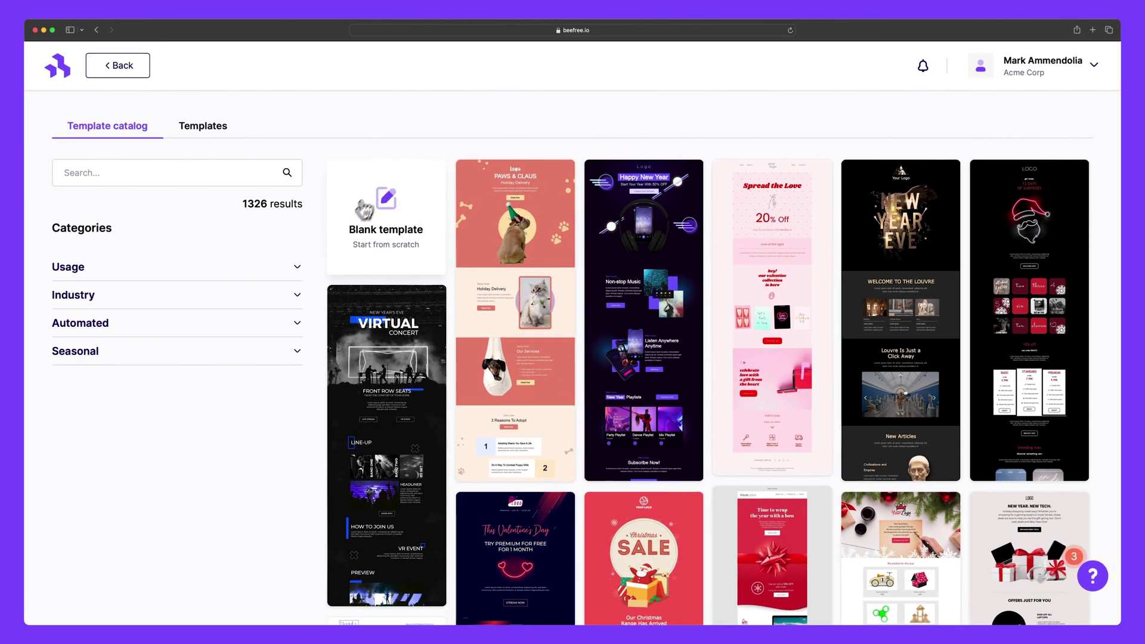
{"action": "scroll", "coordinate": [742, 325], "scroll_direction": "down", "scroll_amount": 10}
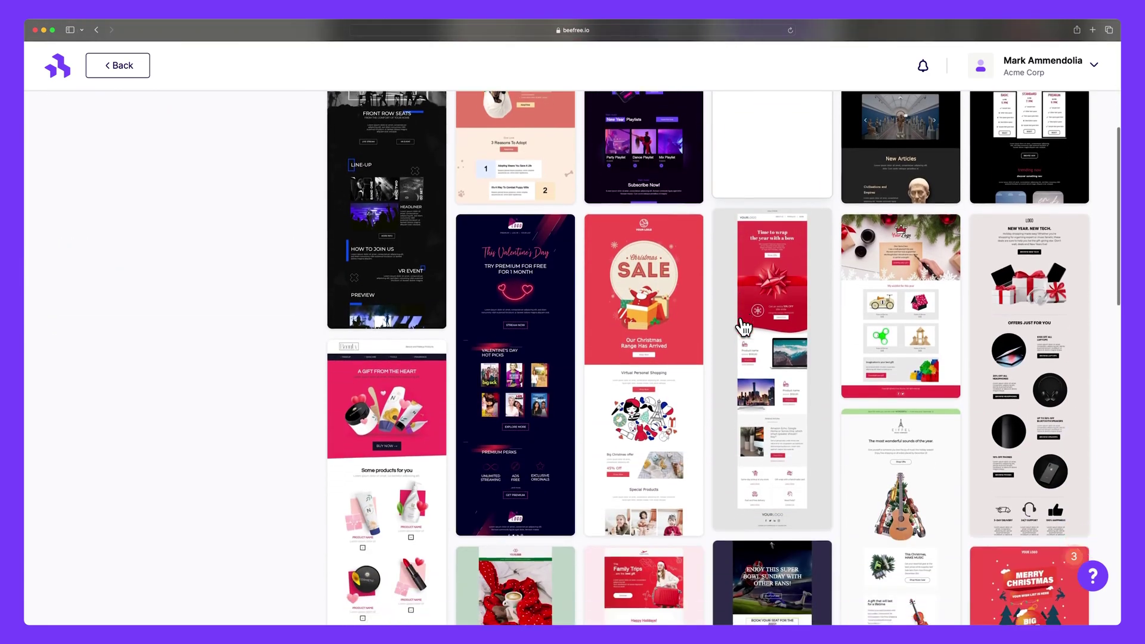
{"action": "scroll", "coordinate": [742, 327], "scroll_direction": "down", "scroll_amount": 15}
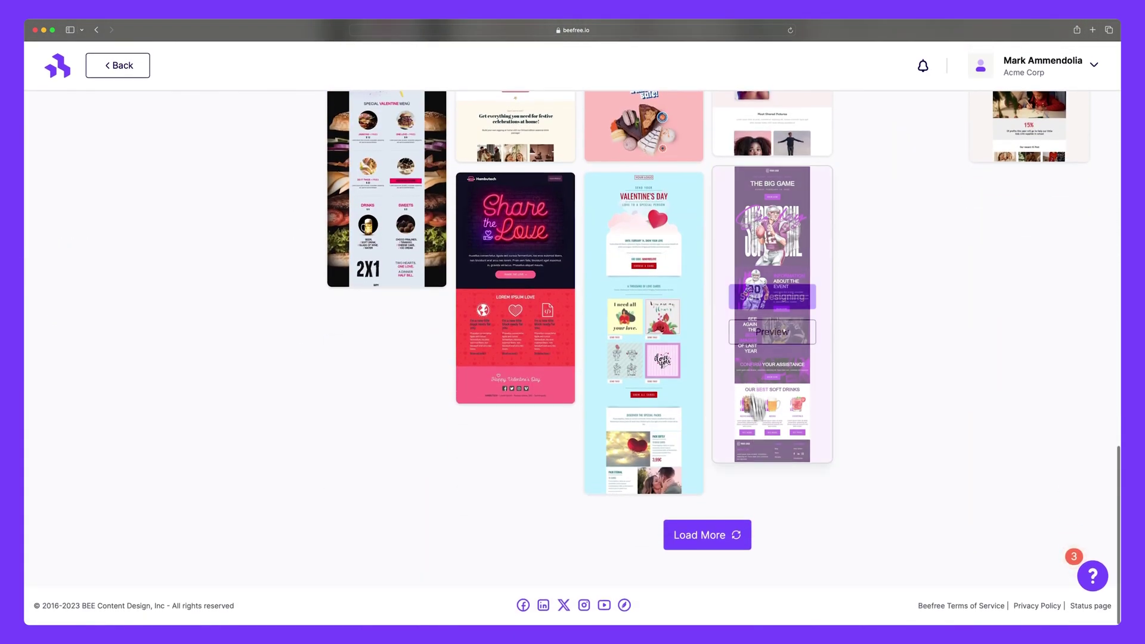
{"action": "left_click", "coordinate": [737, 538]}
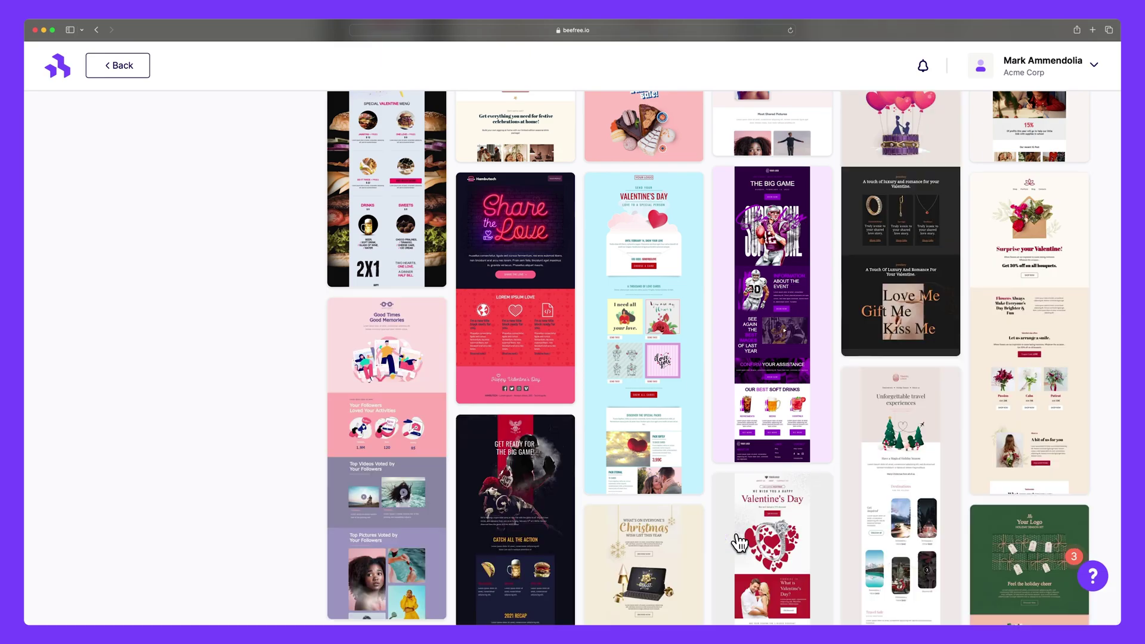
{"action": "scroll", "coordinate": [739, 541], "scroll_direction": "down", "scroll_amount": 20}
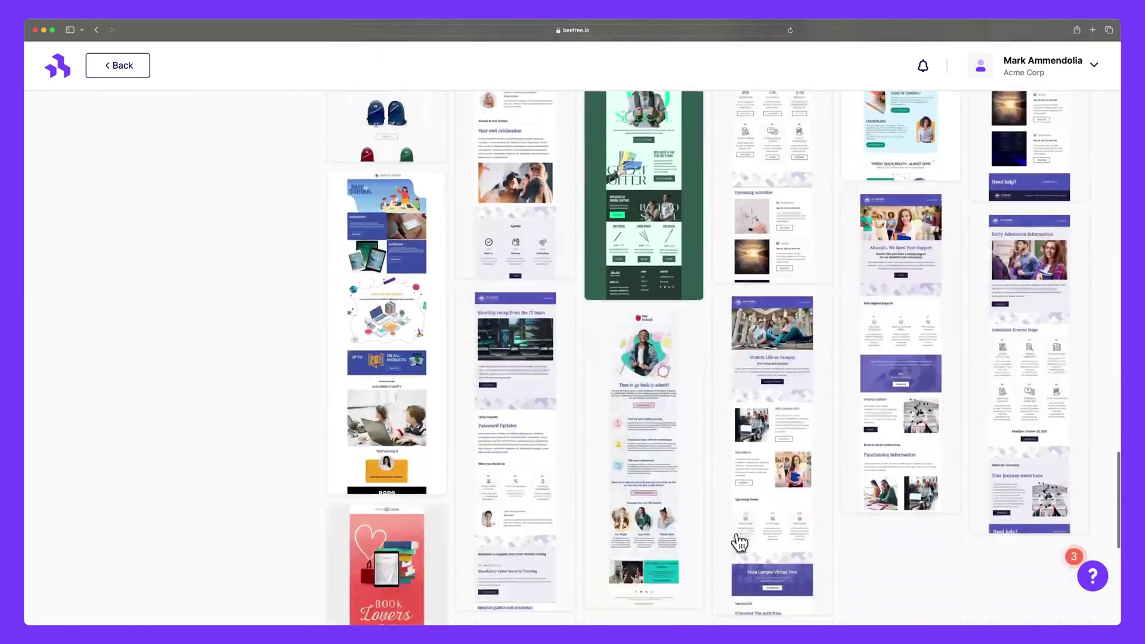
{"action": "scroll", "coordinate": [739, 524], "scroll_direction": "up", "scroll_amount": 20}
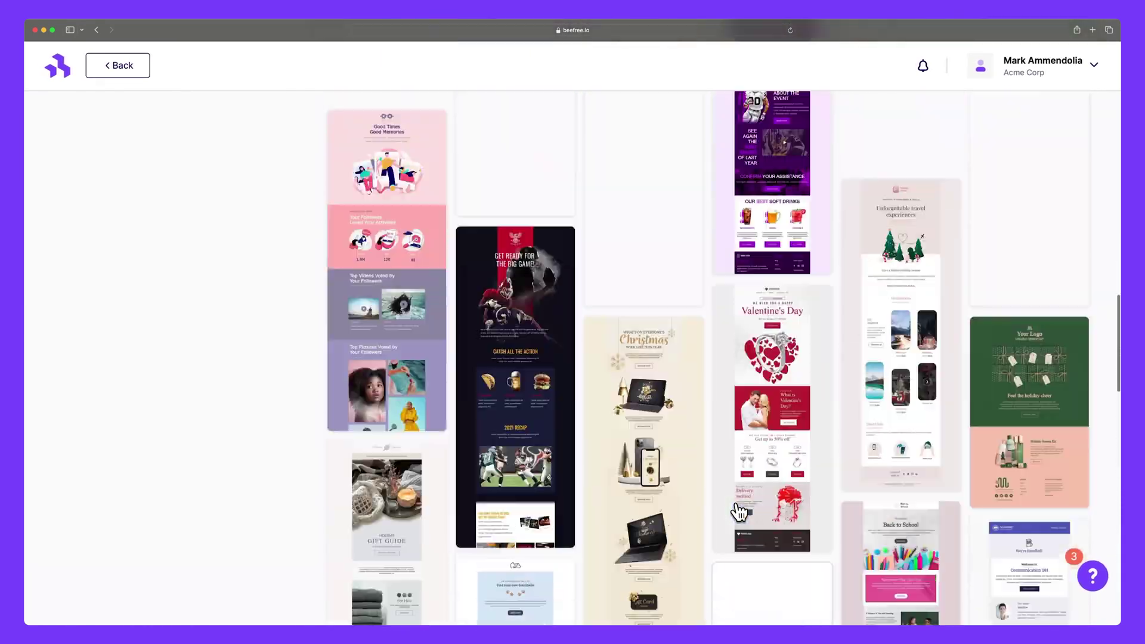
{"action": "scroll", "coordinate": [739, 512], "scroll_direction": "up", "scroll_amount": 15}
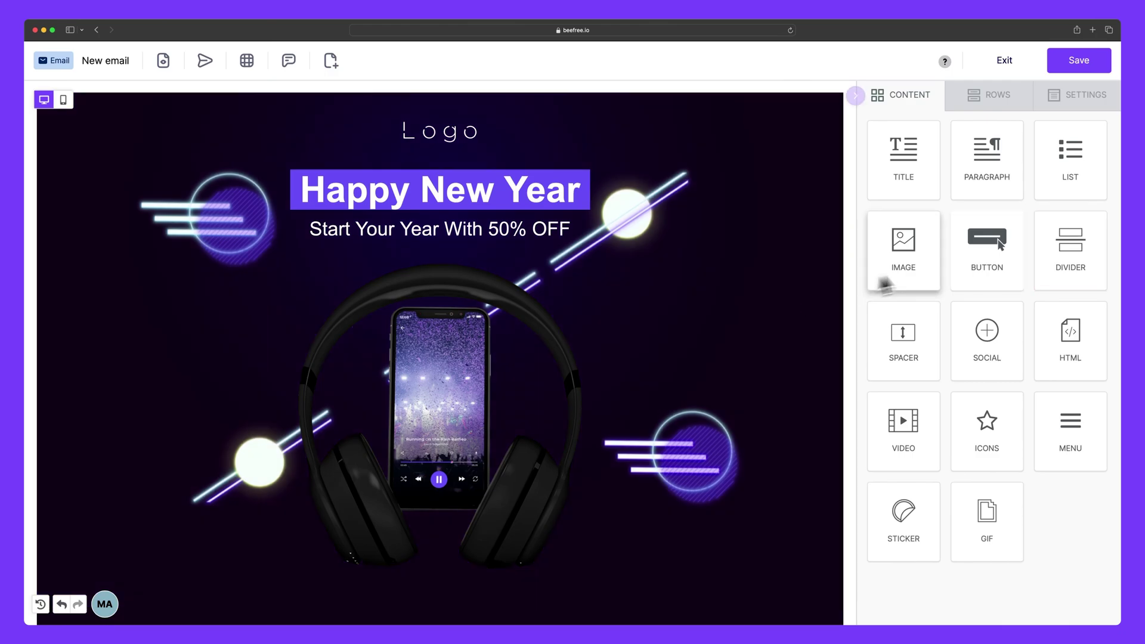
Add a Button block under the subtitle labelled 'Coupon Code: 50%JAN'
{"action": "left_click_drag", "start_coordinate": [987, 244], "coordinate": [545, 248]}
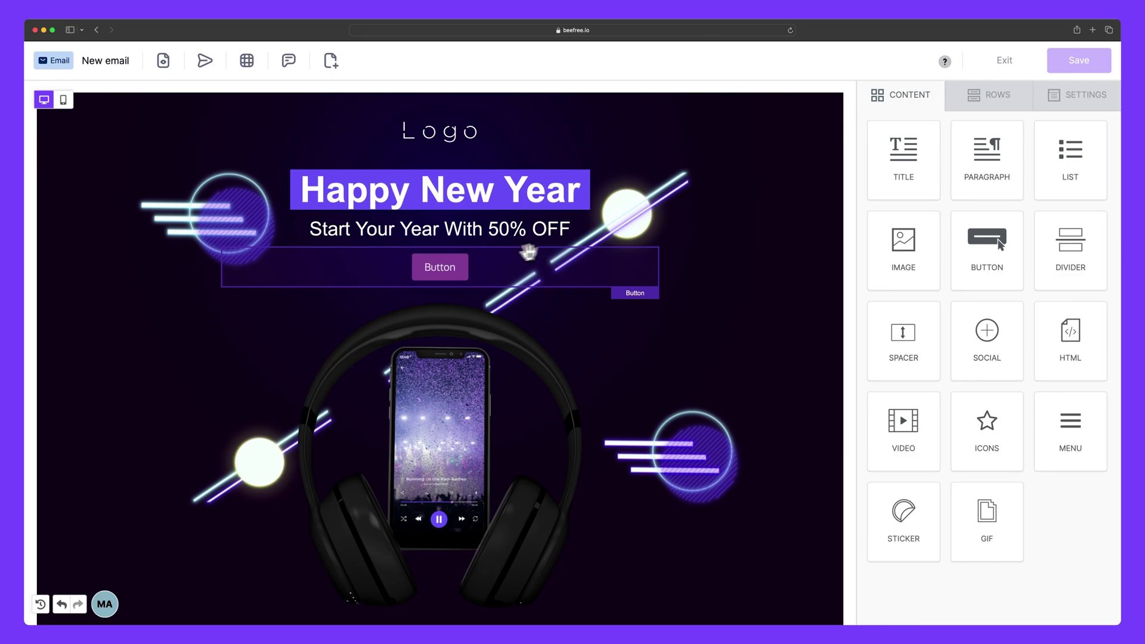
{"action": "double_click", "coordinate": [450, 268]}
{"action": "type", "text": "Coupon Code: 50%JAN"}
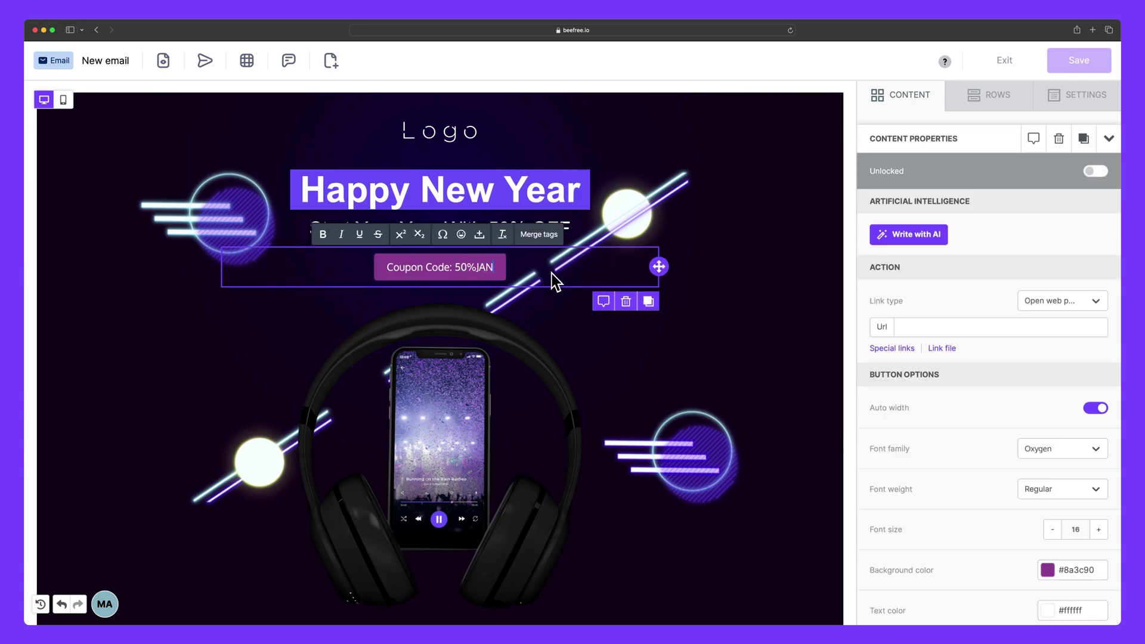
Set the button's background colour to blue #3c7490
{"action": "scroll", "coordinate": [1008, 384], "scroll_direction": "down", "scroll_amount": 3}
{"action": "left_click", "coordinate": [1047, 386]}
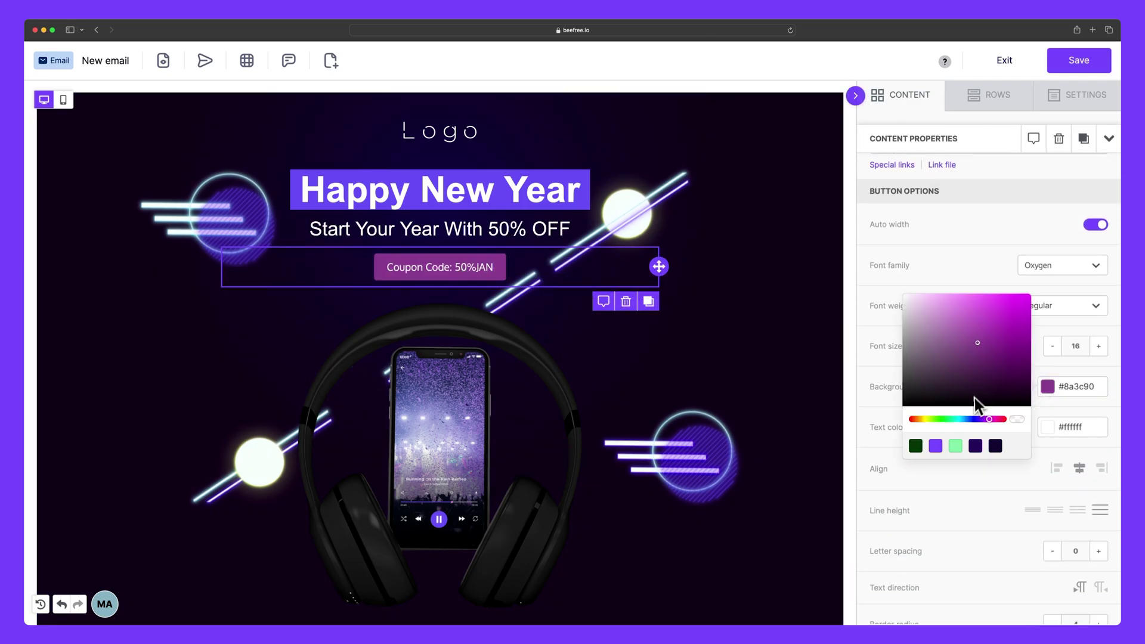
{"action": "left_click_drag", "start_coordinate": [971, 421], "coordinate": [963, 422]}
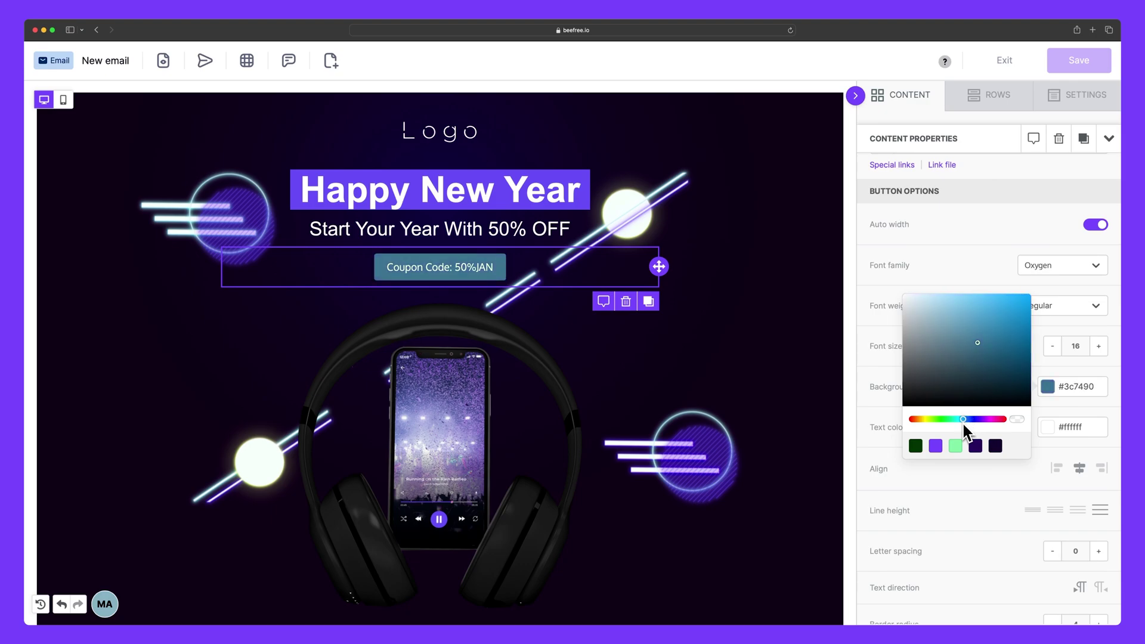
{"action": "left_click", "coordinate": [975, 271]}
Insert a row above the Non-stop Music section and expand it to five columns
{"action": "left_click", "coordinate": [988, 99]}
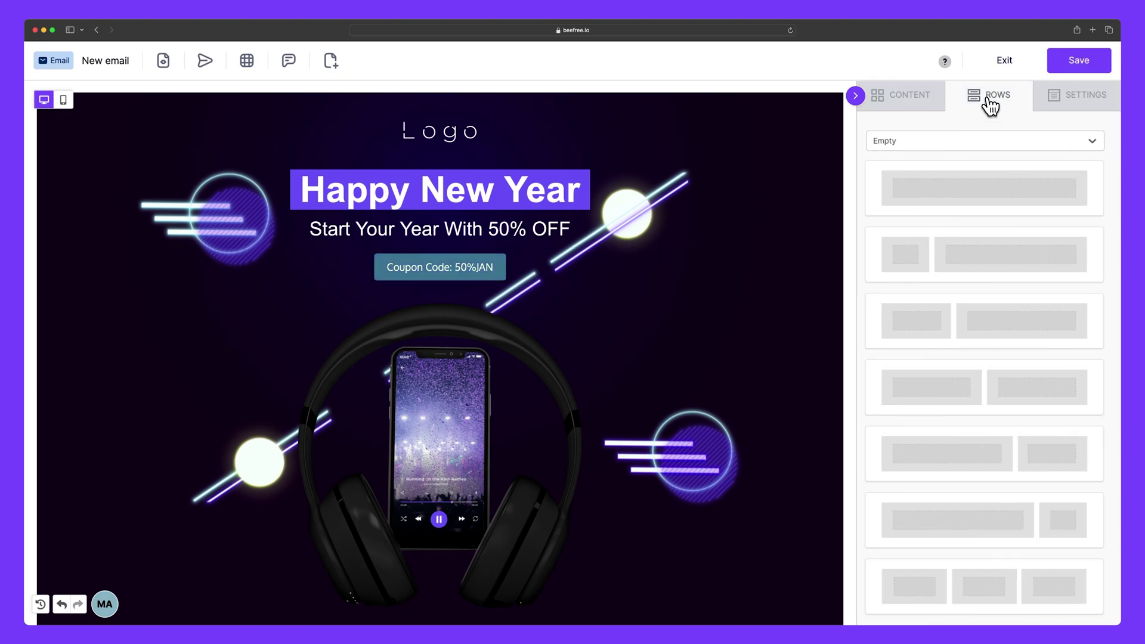
{"action": "scroll", "coordinate": [977, 275], "scroll_direction": "down", "scroll_amount": 5}
{"action": "left_click_drag", "start_coordinate": [980, 287], "coordinate": [903, 313]}
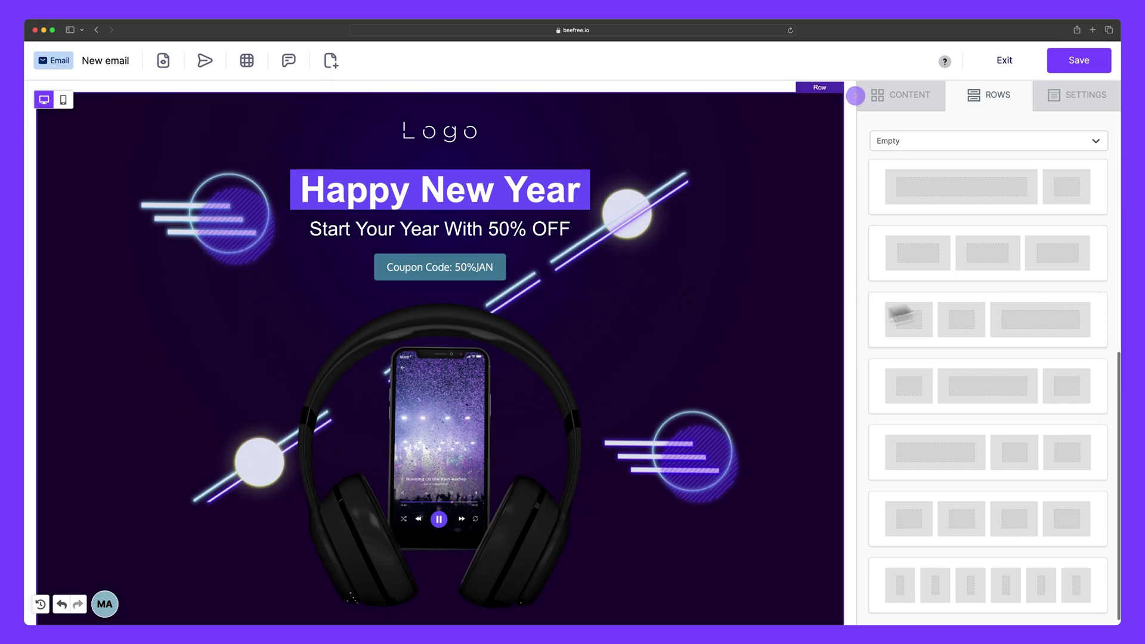
{"action": "scroll", "coordinate": [685, 350], "scroll_direction": "down", "scroll_amount": 5}
{"action": "left_click_drag", "start_coordinate": [981, 199], "coordinate": [545, 243]}
{"action": "left_click", "coordinate": [700, 262]}
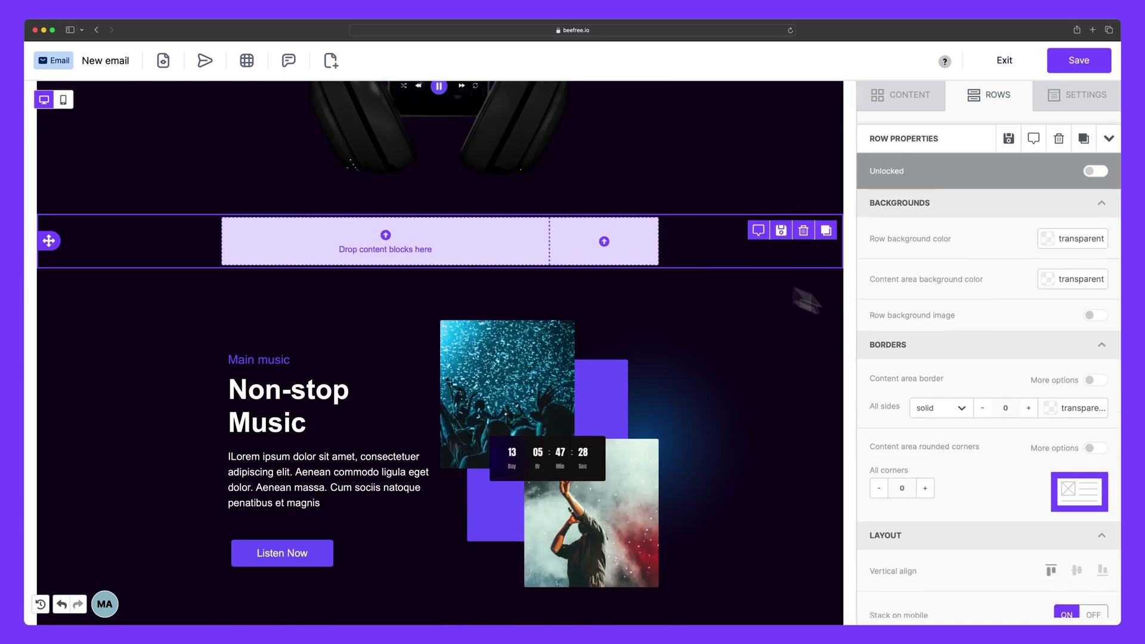
{"action": "scroll", "coordinate": [989, 396], "scroll_direction": "down", "scroll_amount": 6}
{"action": "left_click", "coordinate": [1080, 335]}
{"action": "left_click", "coordinate": [1080, 335]}
{"action": "left_click", "coordinate": [1080, 335]}
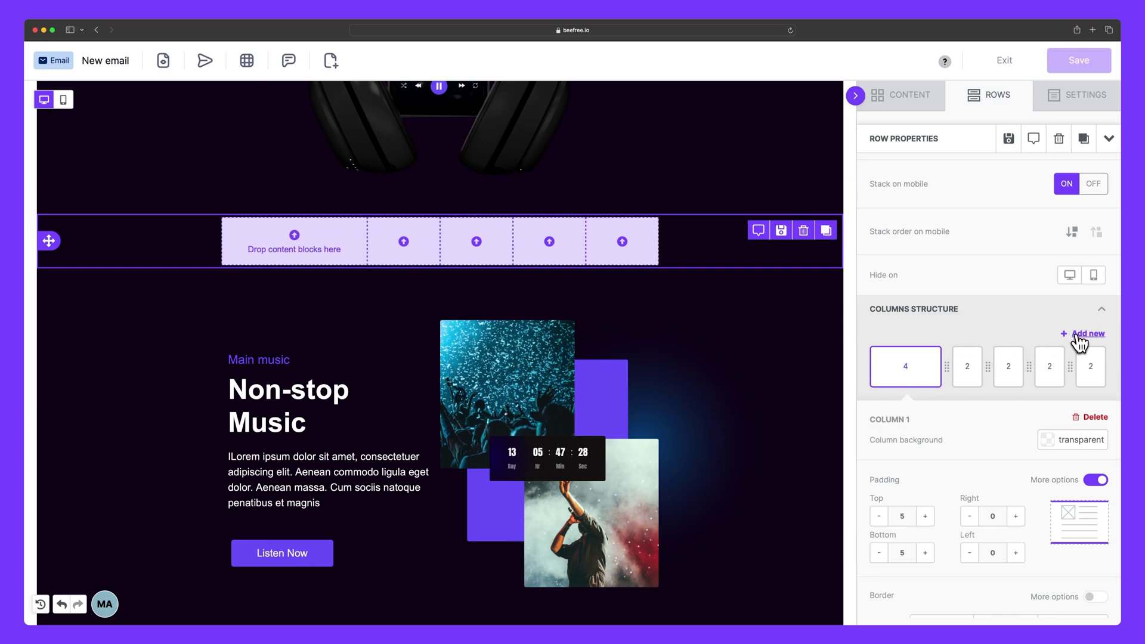
Give the new row a purple #7747ff background
{"action": "scroll", "coordinate": [1079, 340], "scroll_direction": "up", "scroll_amount": 7}
{"action": "left_click", "coordinate": [1052, 251]}
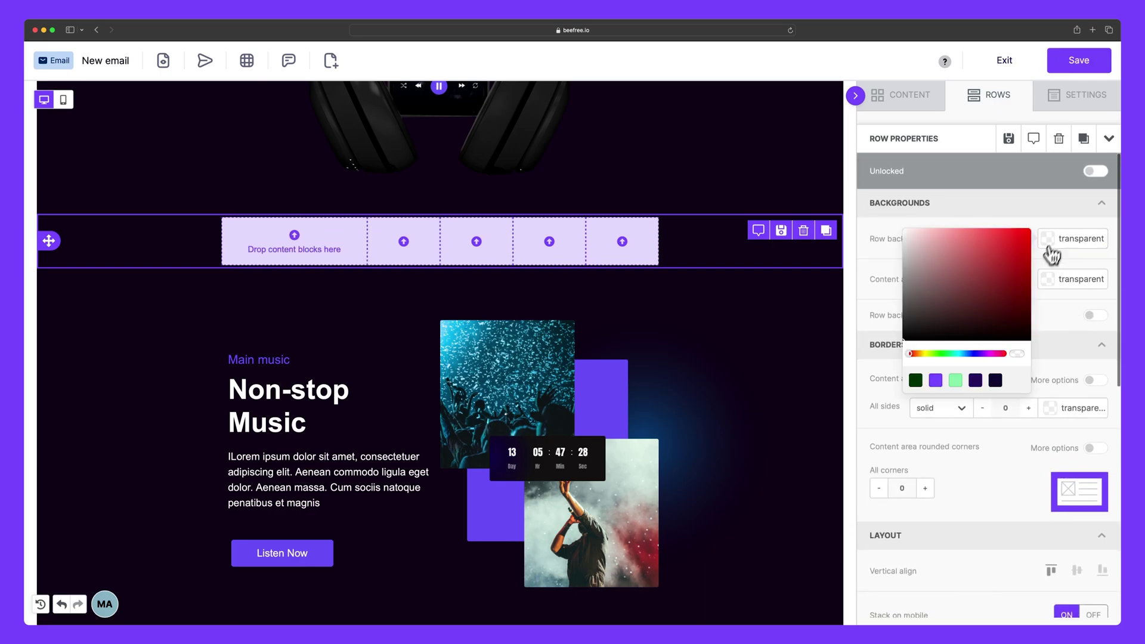
{"action": "left_click", "coordinate": [935, 380]}
{"action": "left_click", "coordinate": [1040, 328]}
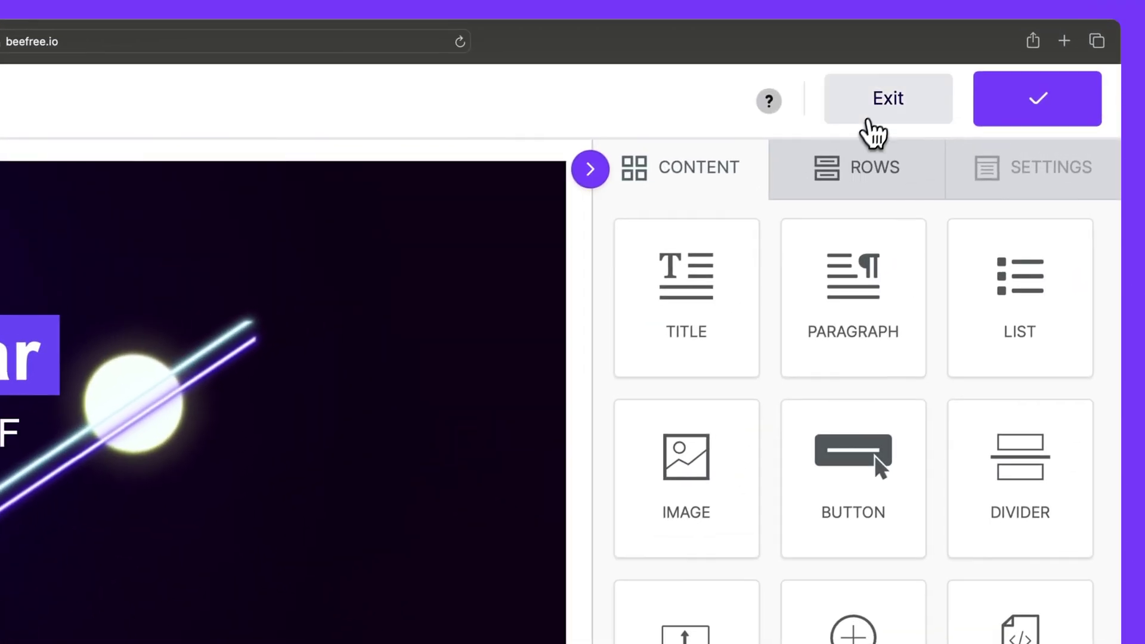
Set the Happy New Year Discount email to In review and start editing its subject and UTMs
{"action": "left_click", "coordinate": [975, 68]}
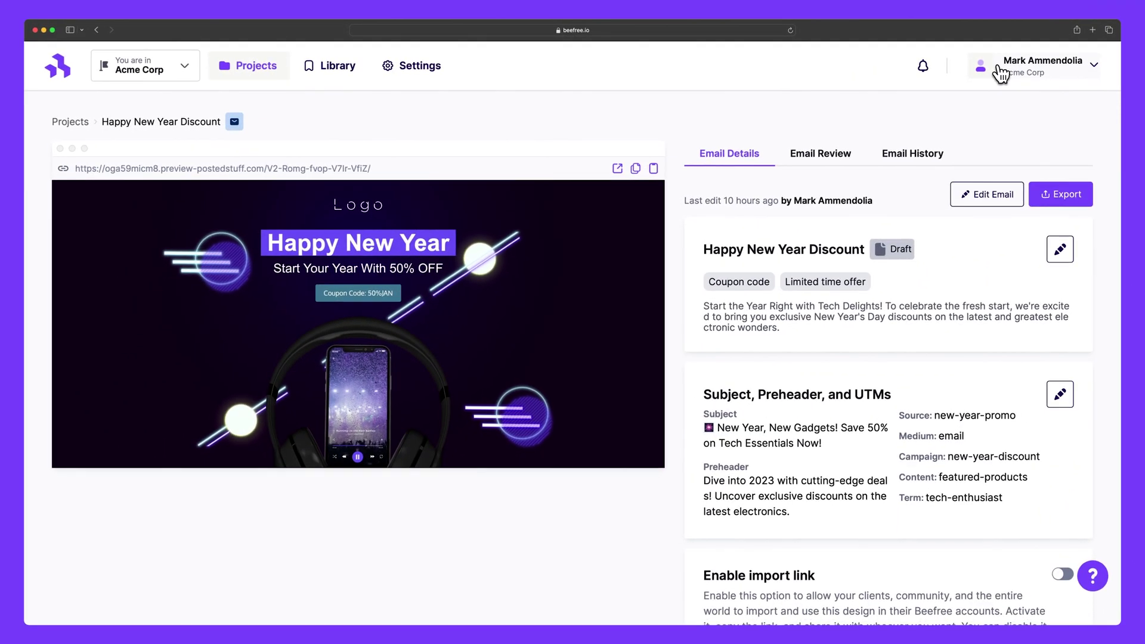
{"action": "left_click", "coordinate": [1066, 256]}
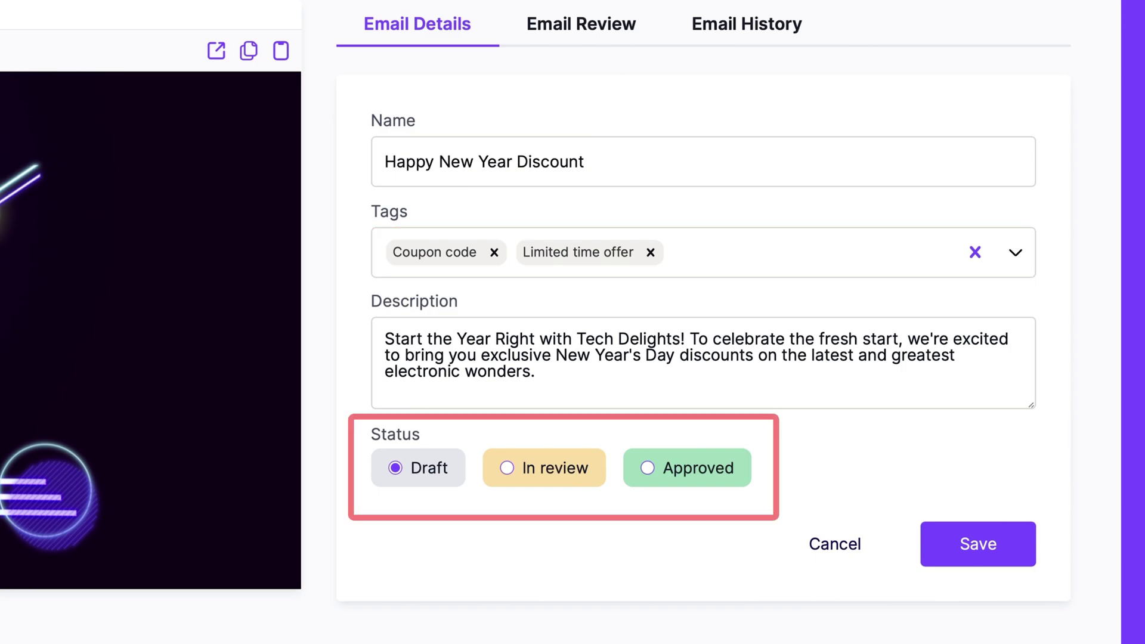
{"action": "left_click", "coordinate": [584, 471]}
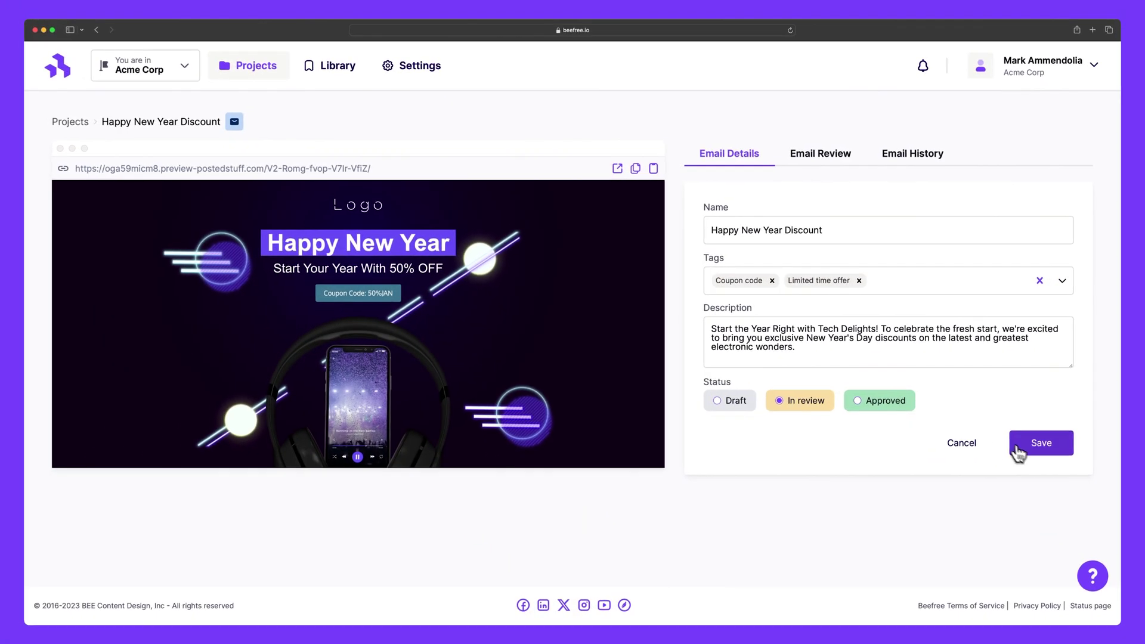
{"action": "left_click", "coordinate": [1020, 475]}
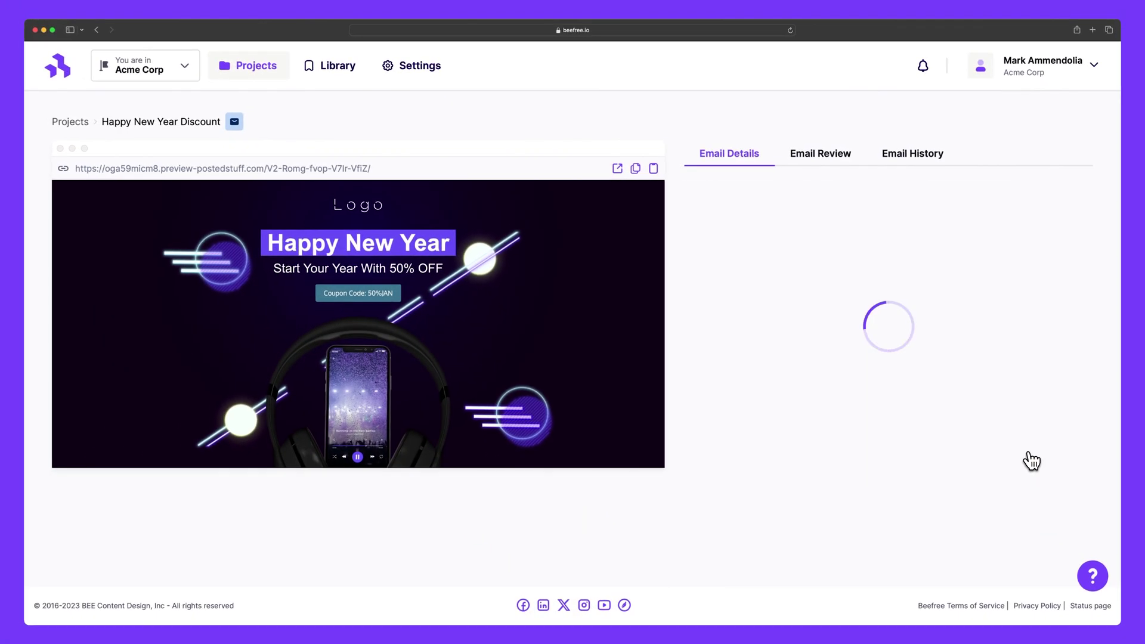
{"action": "left_click", "coordinate": [1062, 399]}
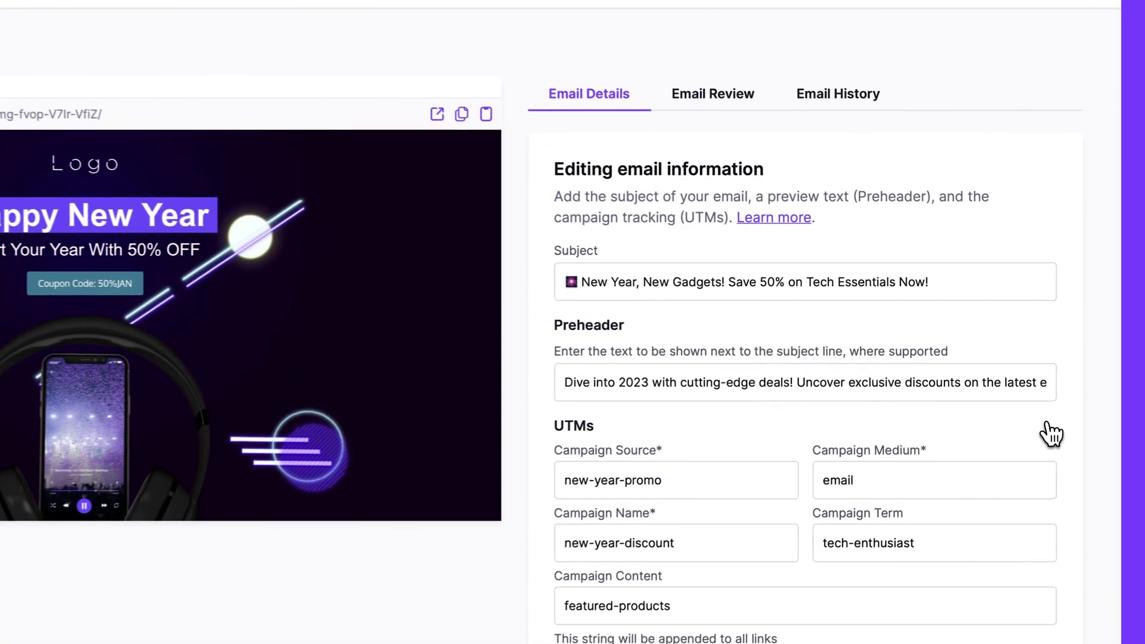
{"action": "scroll", "coordinate": [1050, 433], "scroll_direction": "down", "scroll_amount": 3}
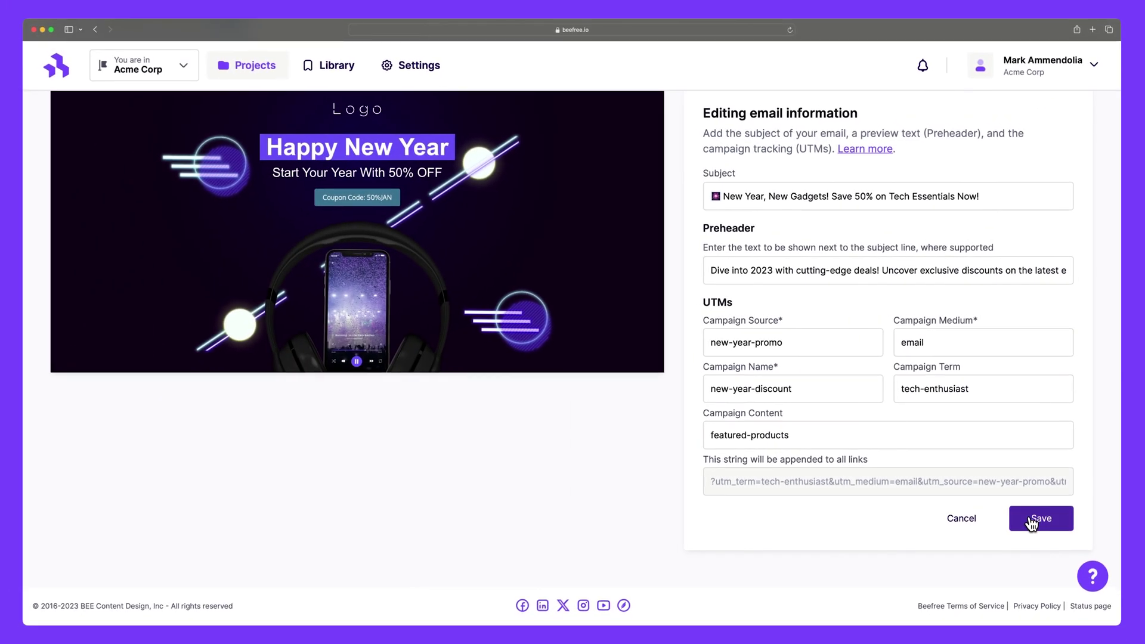
Save the subject, preheader and UTM changes, then turn on the import link
{"action": "left_click", "coordinate": [1031, 523]}
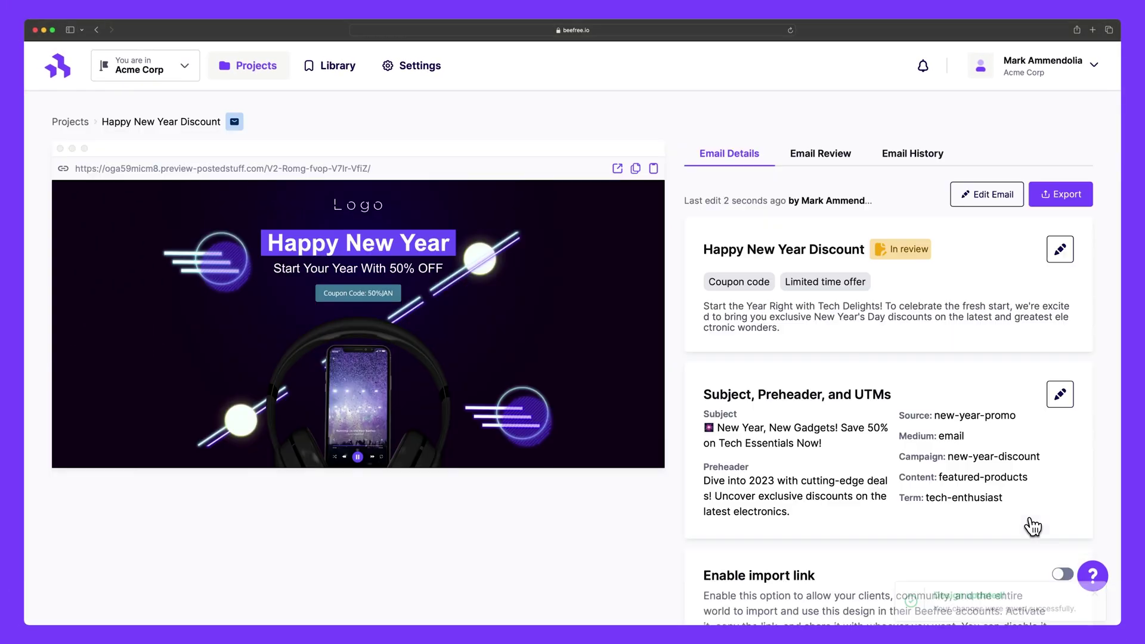
{"action": "scroll", "coordinate": [1032, 526], "scroll_direction": "down", "scroll_amount": 5}
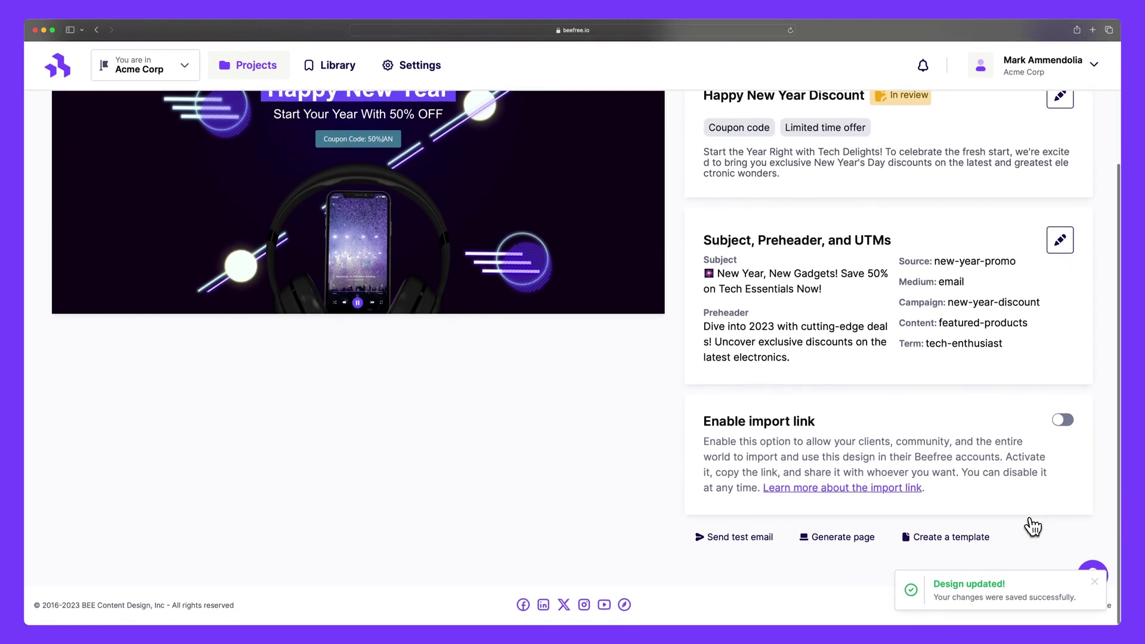
{"action": "left_click", "coordinate": [1063, 420]}
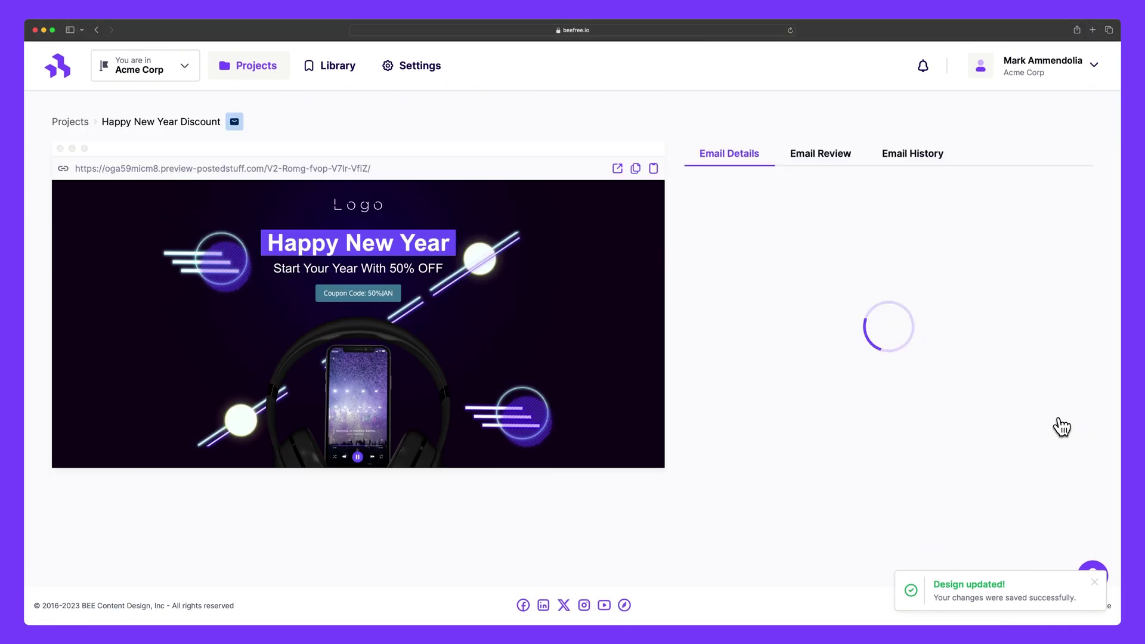
{"action": "scroll", "coordinate": [1061, 426], "scroll_direction": "down", "scroll_amount": 2}
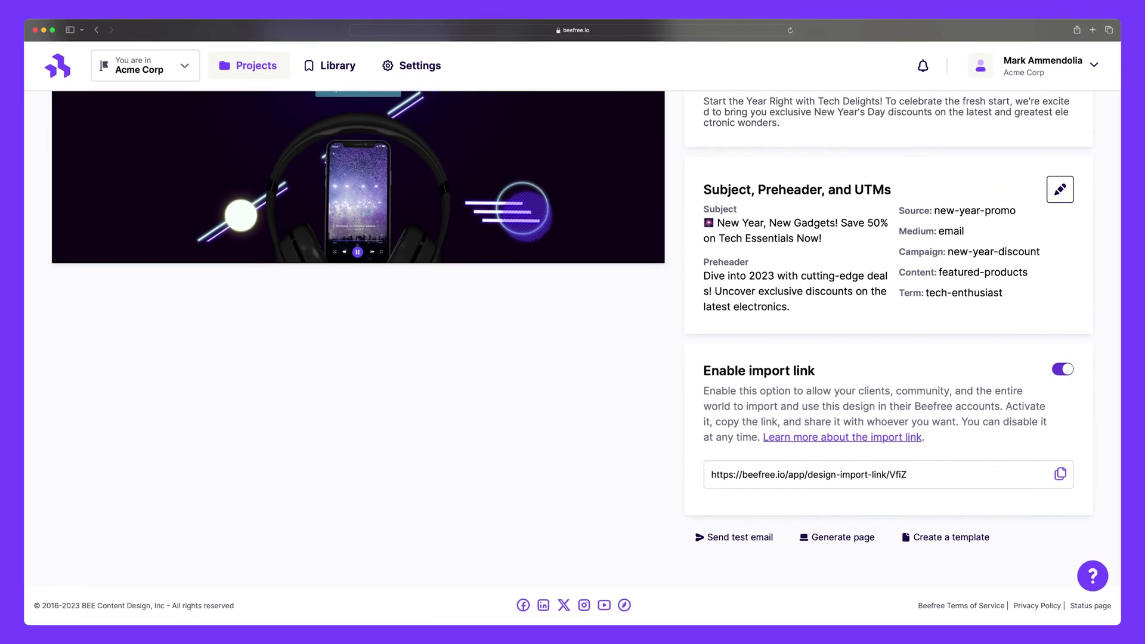
{"action": "scroll", "coordinate": [1129, 69], "scroll_direction": "up", "scroll_amount": 5}
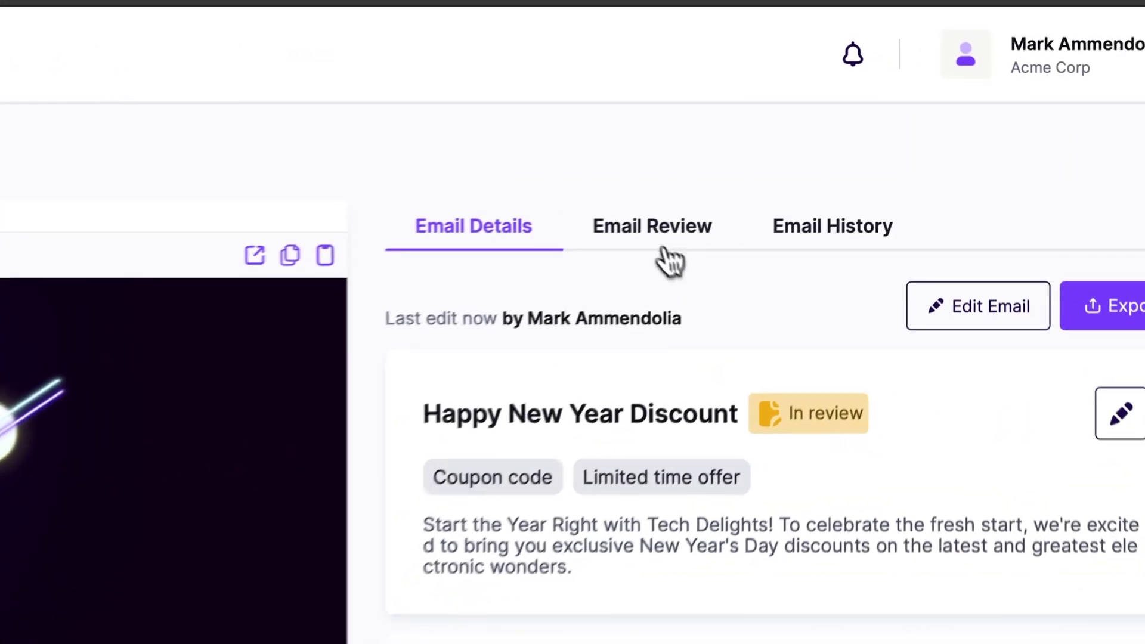
Begin an approval review request and view the list of available reviewers
{"action": "left_click", "coordinate": [819, 156]}
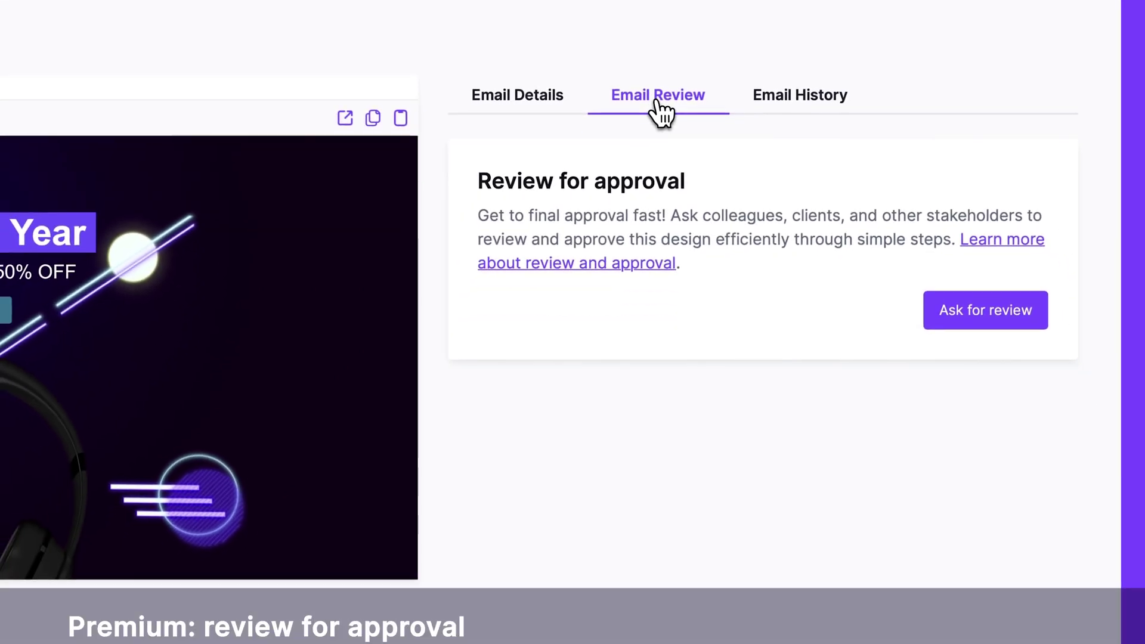
{"action": "left_click", "coordinate": [959, 311]}
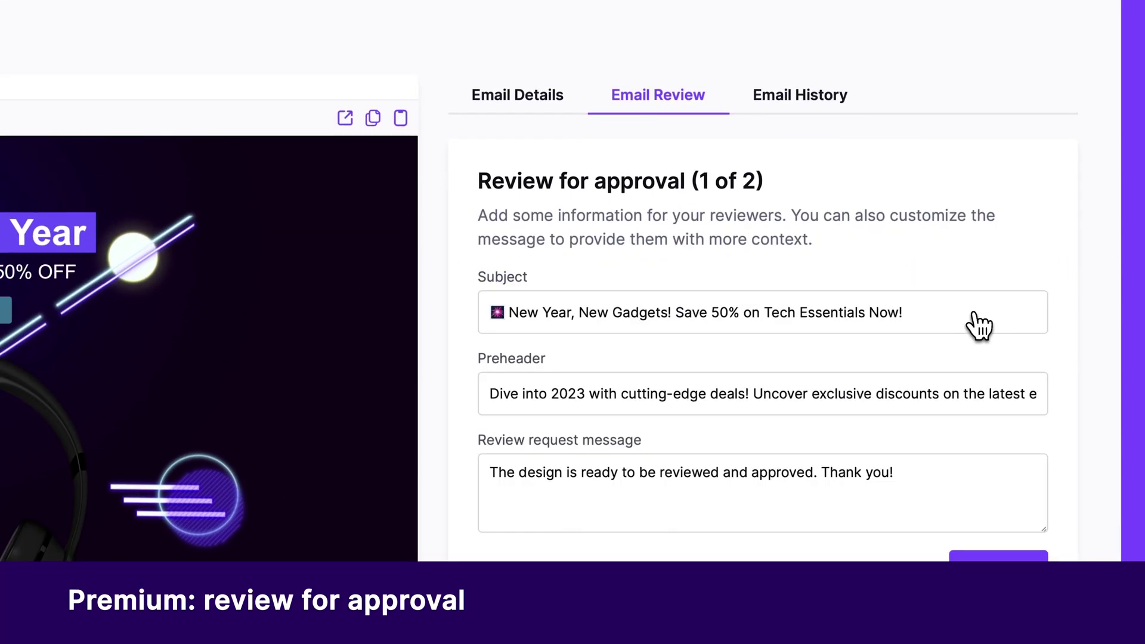
{"action": "left_click", "coordinate": [1004, 551]}
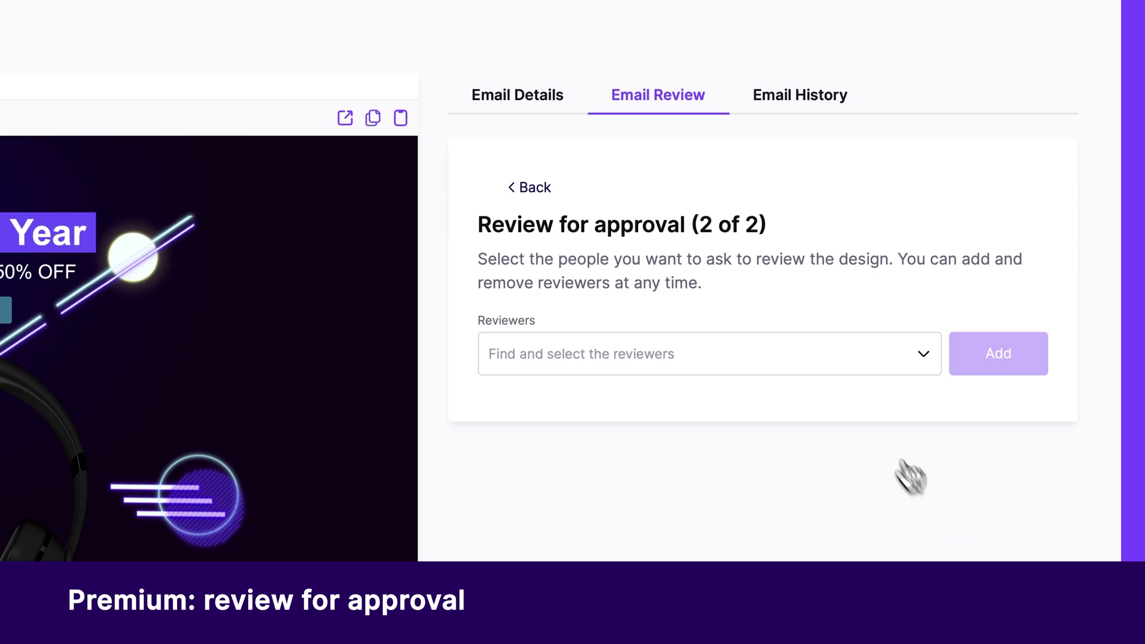
{"action": "left_click", "coordinate": [847, 365]}
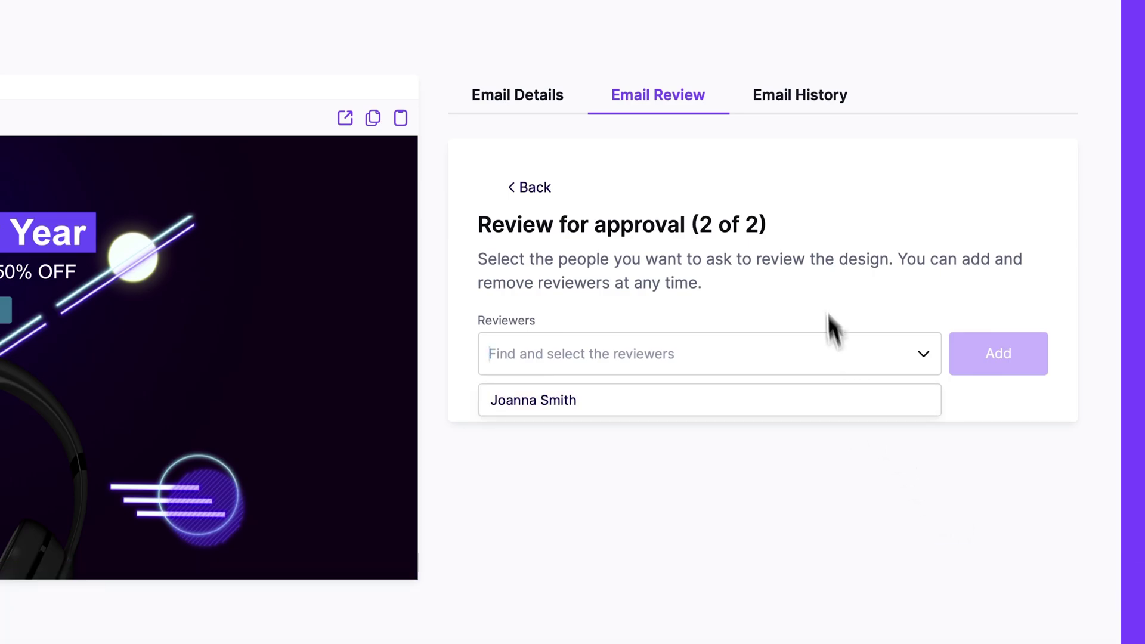
Preview versions 4 and 3 in Email History, then return to Email Details
{"action": "left_click", "coordinate": [802, 106]}
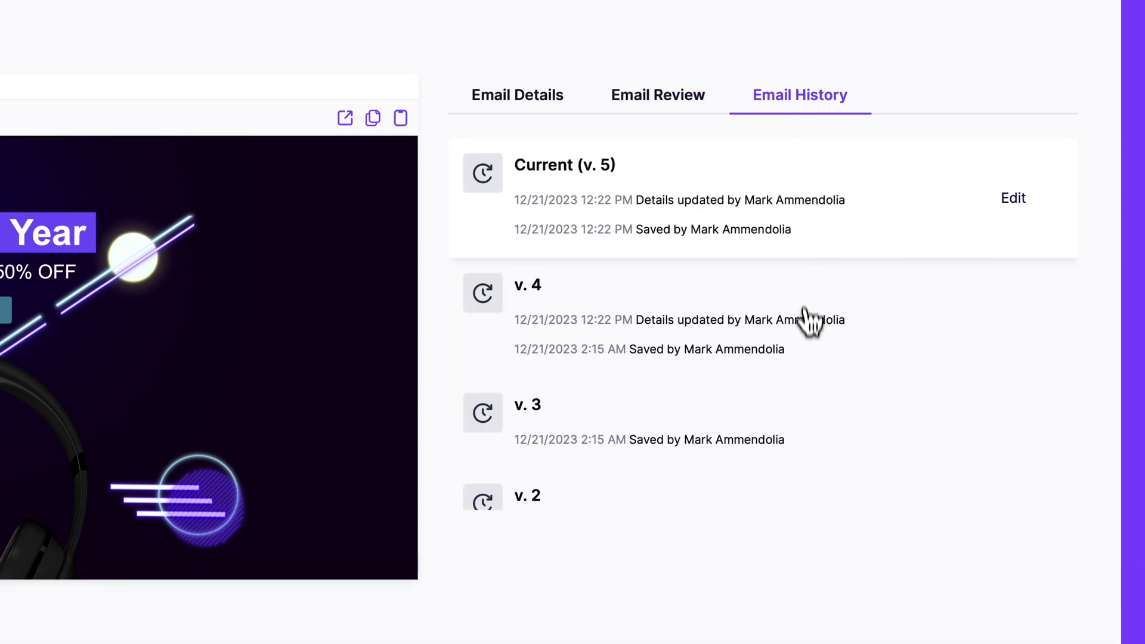
{"action": "left_click", "coordinate": [812, 349]}
{"action": "left_click", "coordinate": [820, 438]}
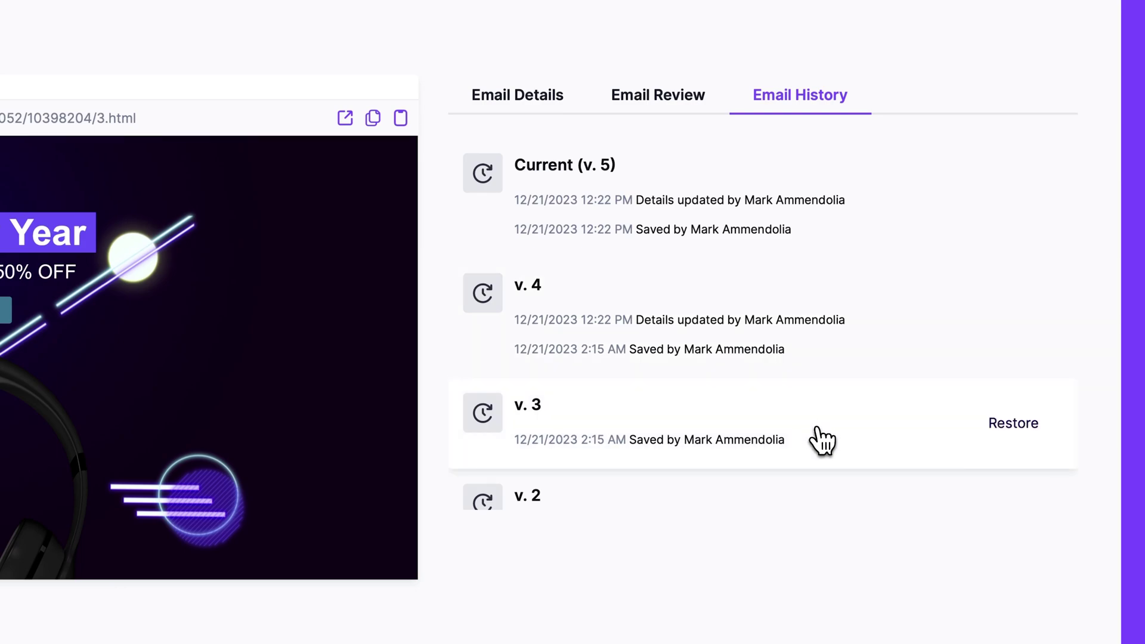
{"action": "left_click", "coordinate": [547, 106]}
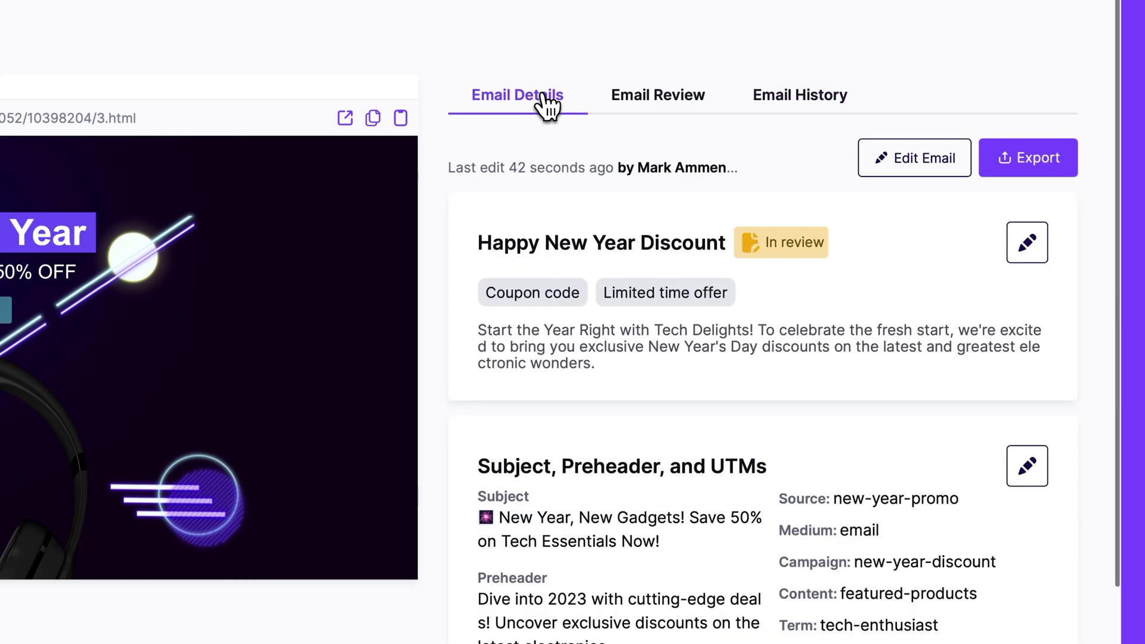
{"action": "left_click", "coordinate": [1002, 192]}
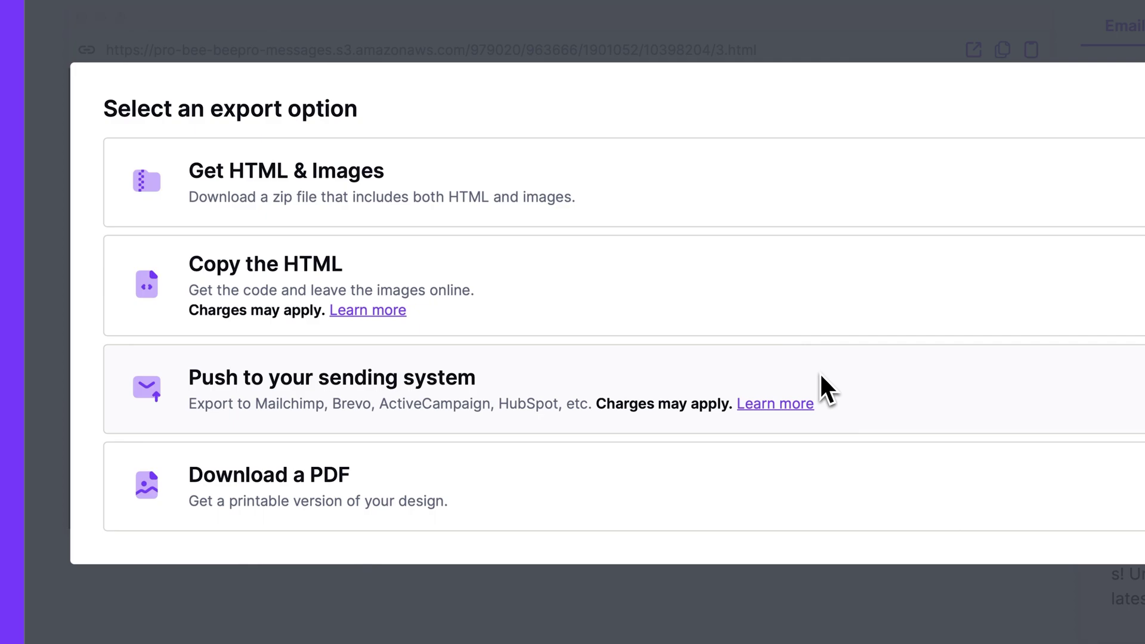
{"action": "mouse_move", "coordinate": [833, 473]}
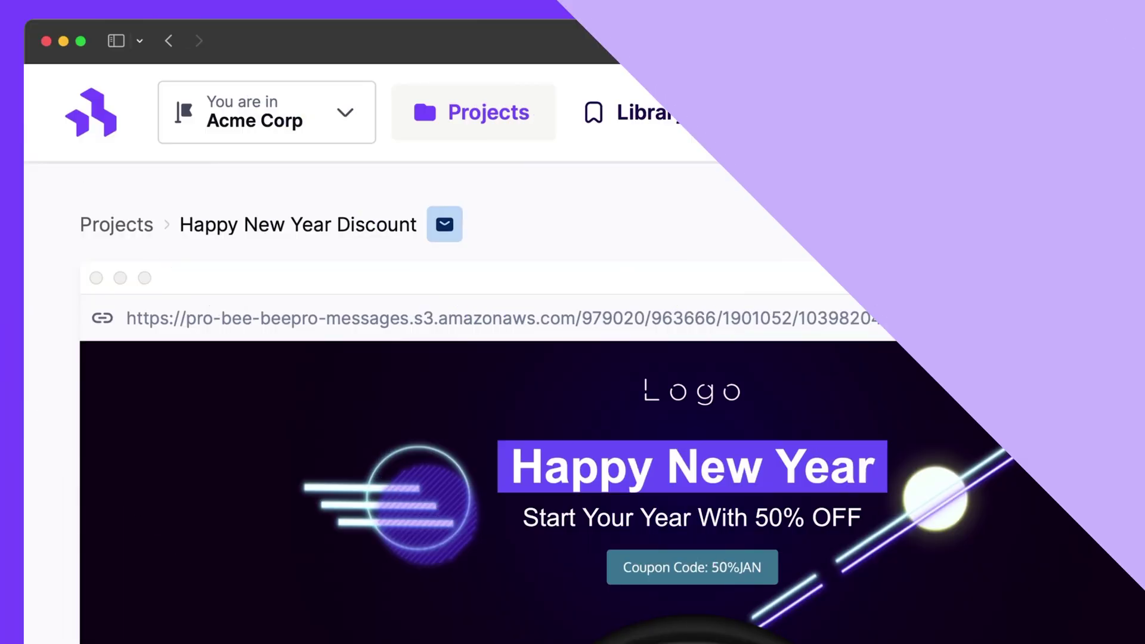
Switch the Library view from saved templates to saved rows
{"action": "left_click", "coordinate": [672, 115]}
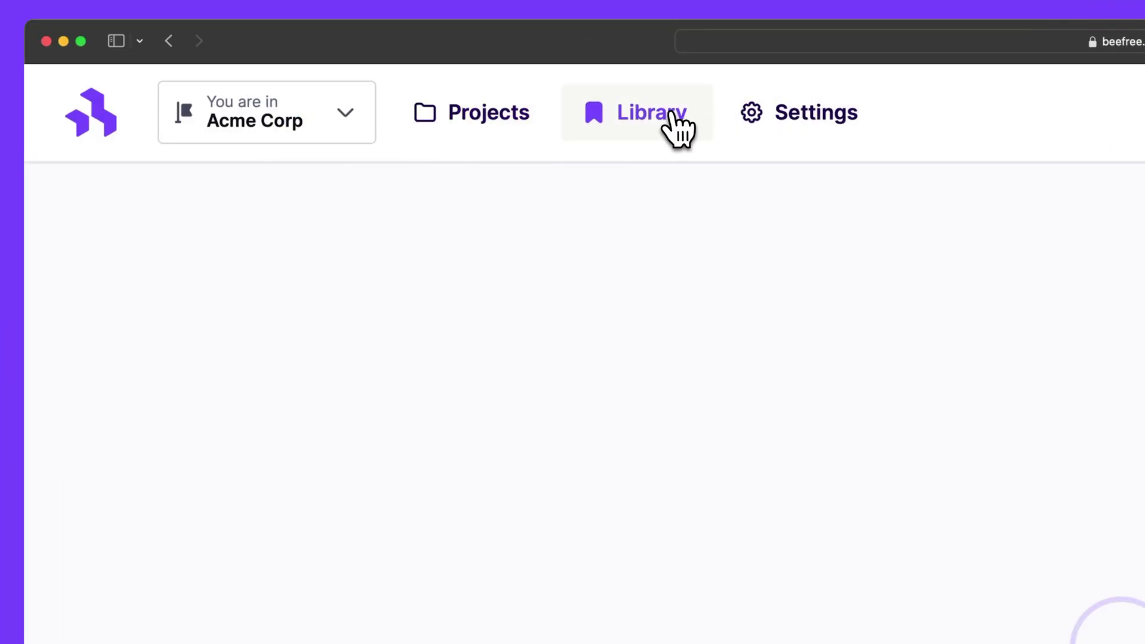
{"action": "left_click", "coordinate": [159, 294]}
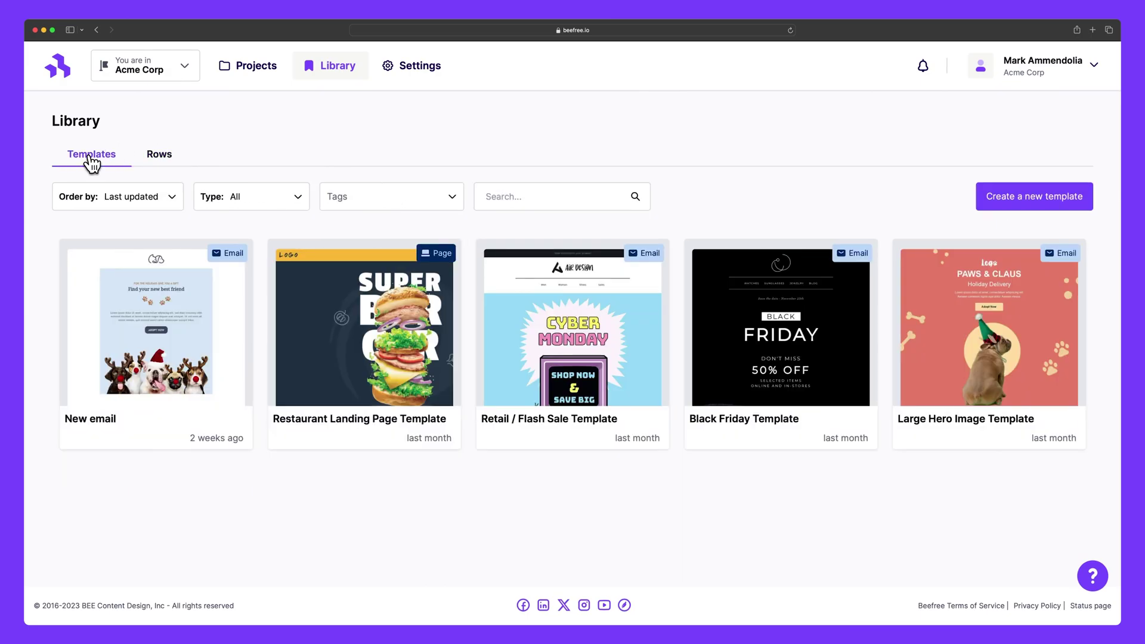
{"action": "left_click", "coordinate": [162, 159]}
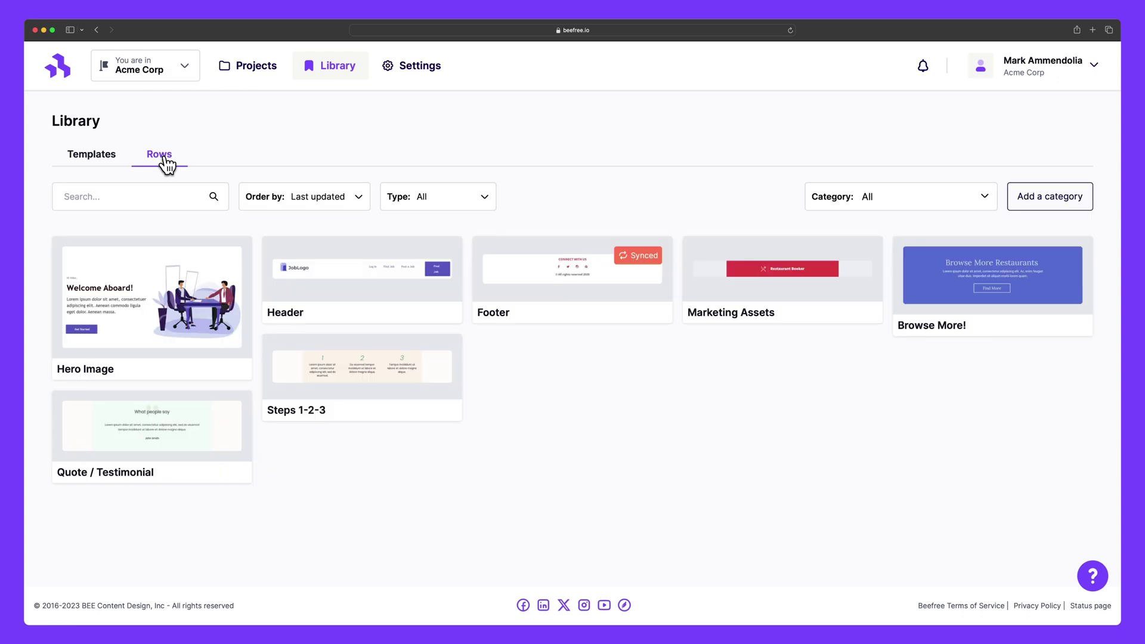
{"action": "mouse_move", "coordinate": [552, 301]}
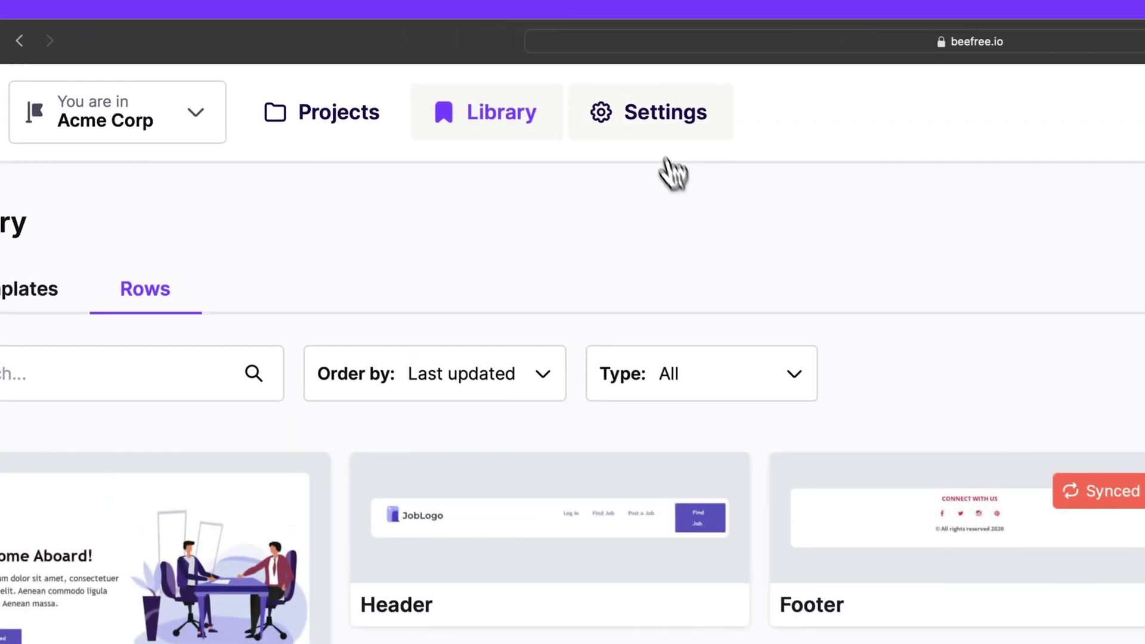
Browse the General settings: domain, user permissions, merge tags and Delete workspace
{"action": "left_click", "coordinate": [416, 72]}
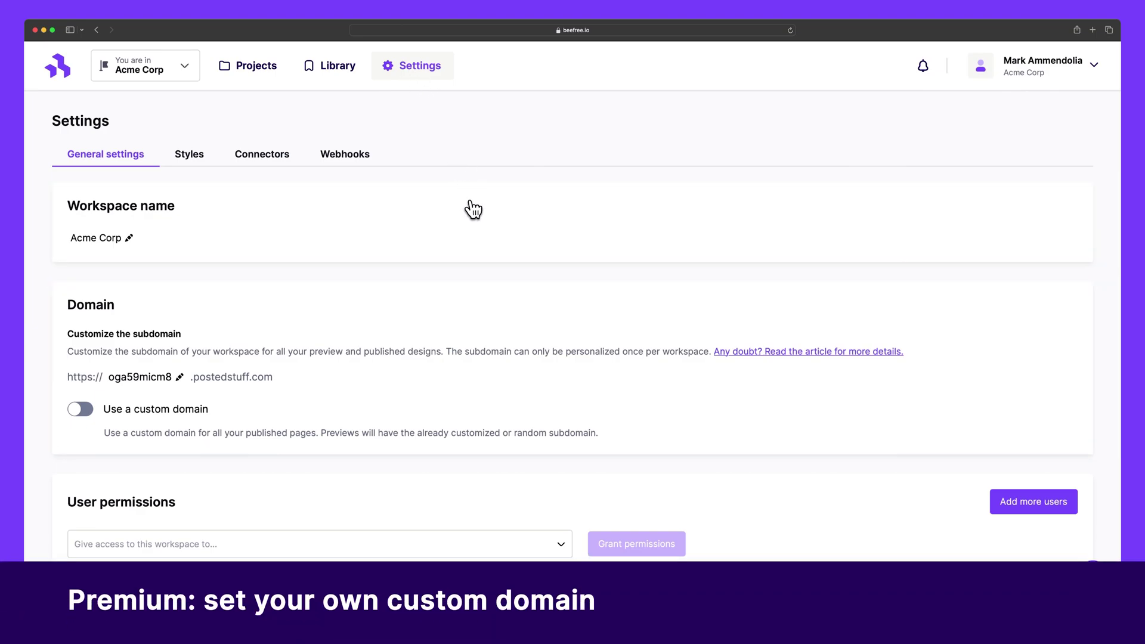
{"action": "scroll", "coordinate": [471, 208], "scroll_direction": "down", "scroll_amount": 4}
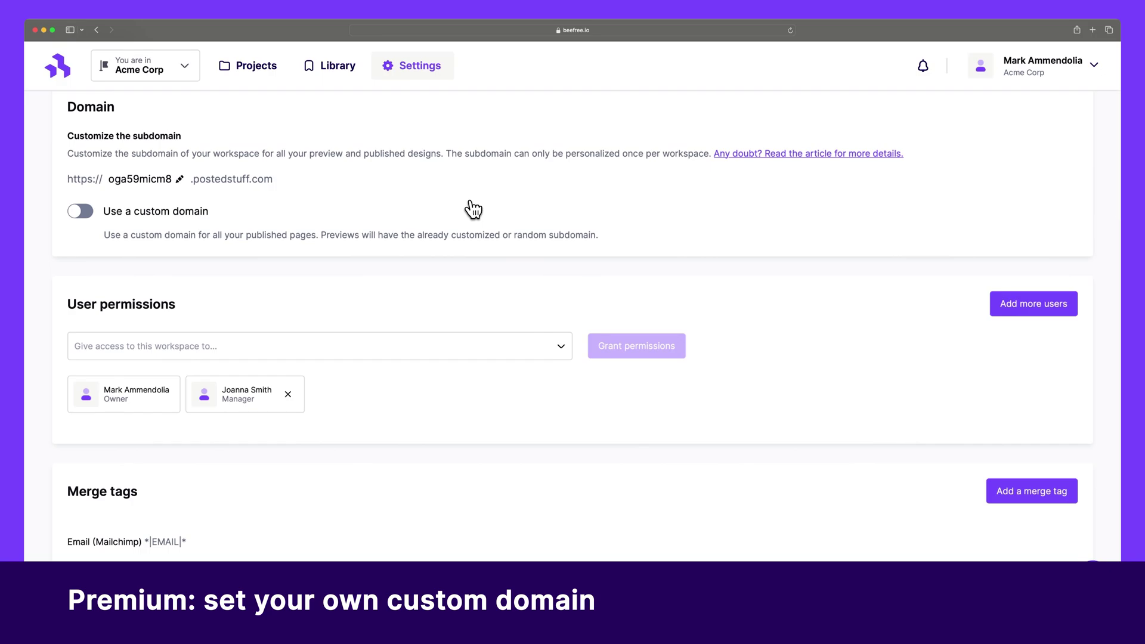
{"action": "scroll", "coordinate": [473, 209], "scroll_direction": "down", "scroll_amount": 10}
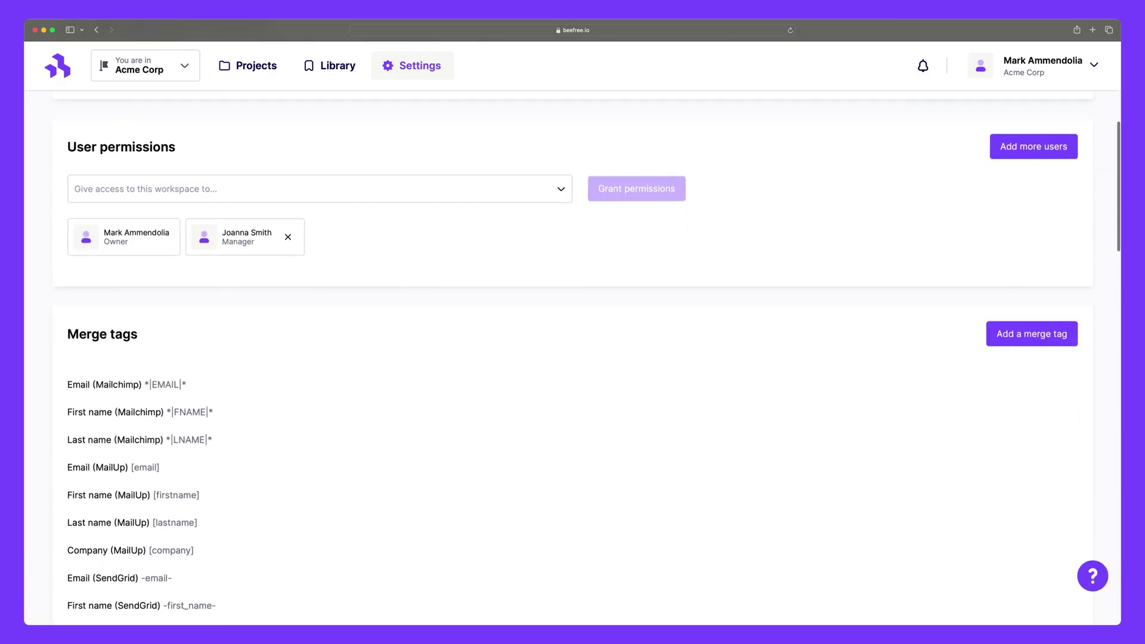
{"action": "scroll", "coordinate": [573, 325], "scroll_direction": "down", "scroll_amount": 3}
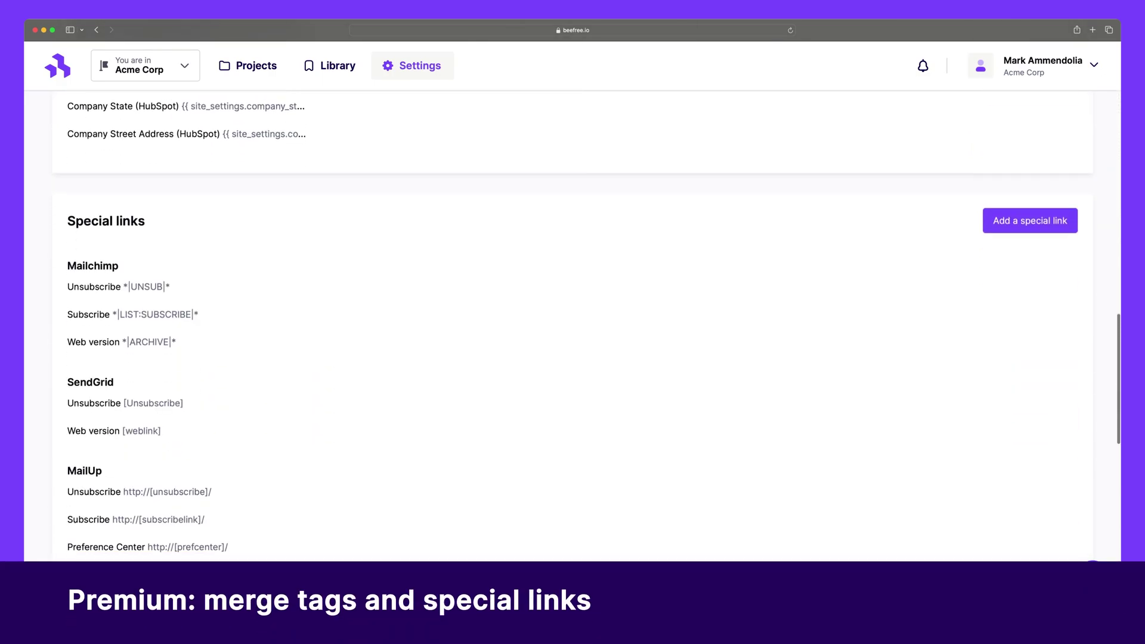
{"action": "scroll", "coordinate": [573, 325], "scroll_direction": "up", "scroll_amount": 15}
{"action": "scroll", "coordinate": [573, 325], "scroll_direction": "down", "scroll_amount": 1}
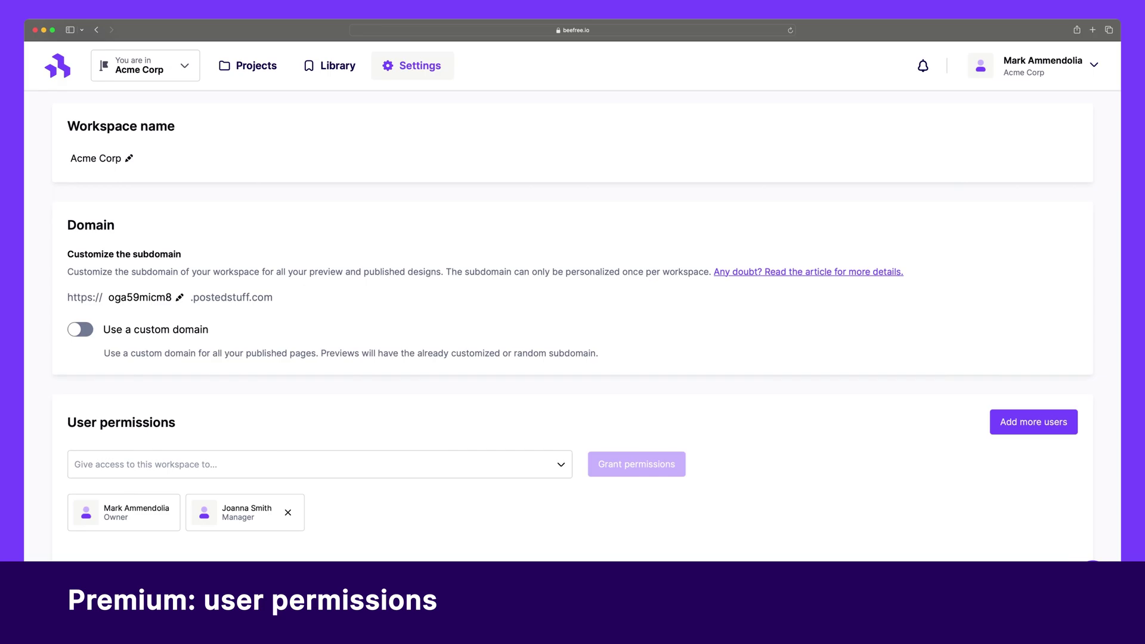
{"action": "scroll", "coordinate": [572, 357], "scroll_direction": "down", "scroll_amount": 15}
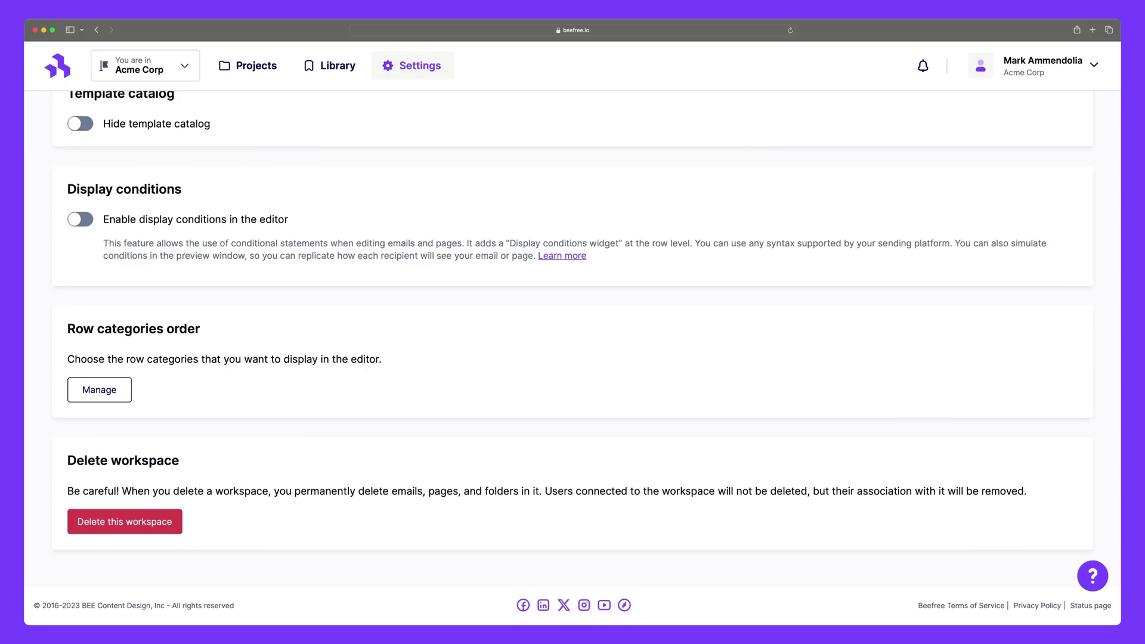
{"action": "scroll", "coordinate": [472, 212], "scroll_direction": "up", "scroll_amount": 20}
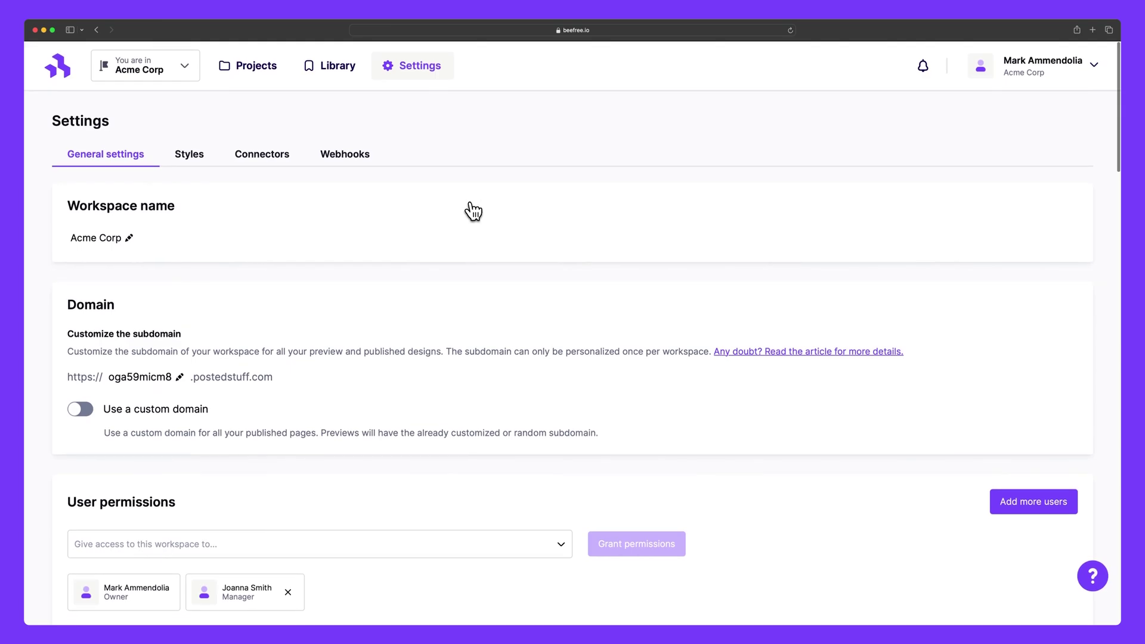
Review the Styles tab's five-colour palette, Roboto Bold title font and 620px email width
{"action": "left_click", "coordinate": [202, 170]}
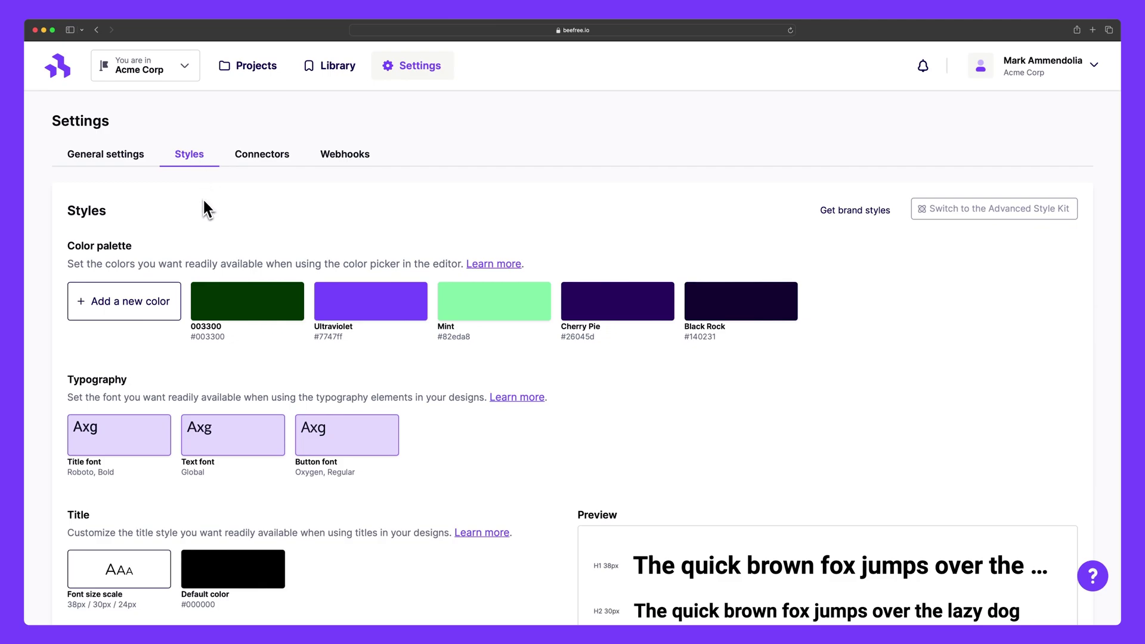
{"action": "scroll", "coordinate": [204, 209], "scroll_direction": "down", "scroll_amount": 6}
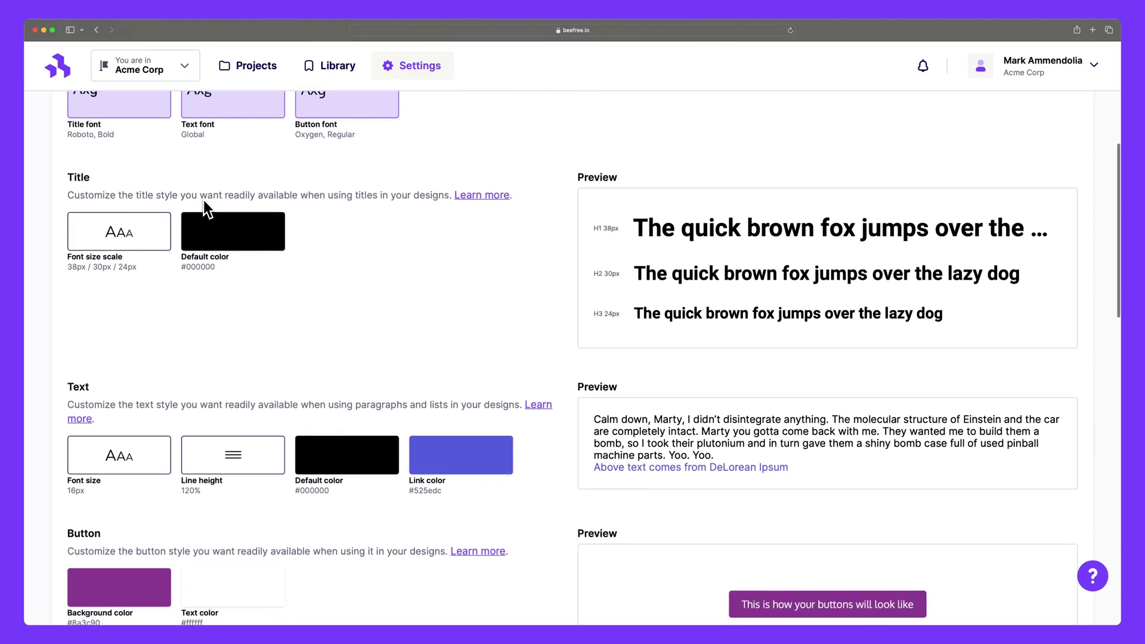
{"action": "scroll", "coordinate": [204, 208], "scroll_direction": "down", "scroll_amount": 5}
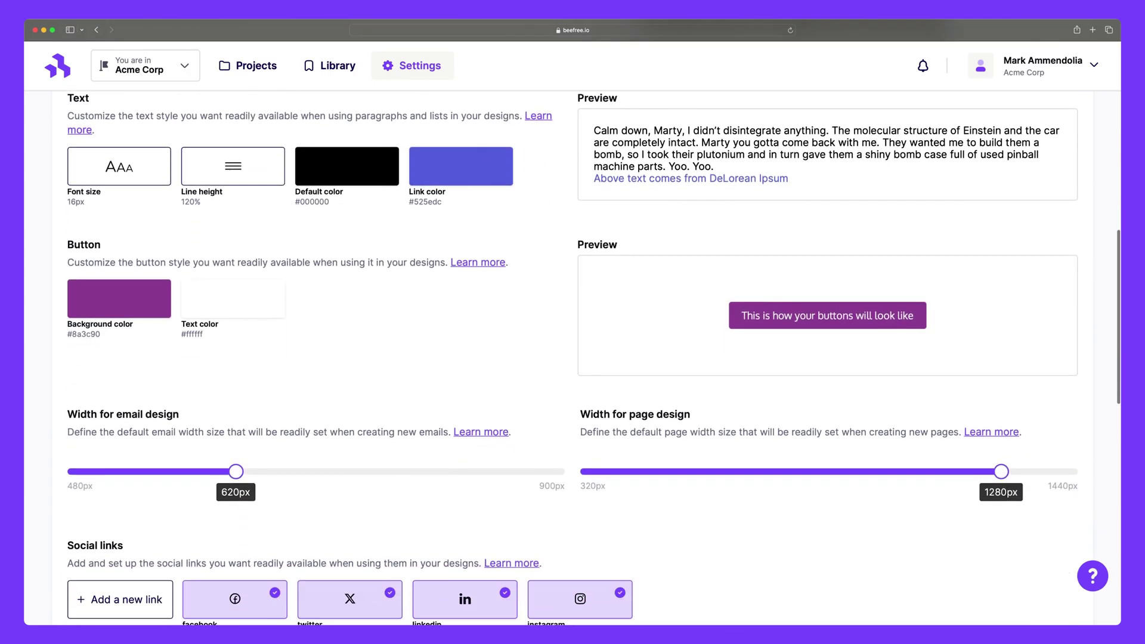
{"action": "scroll", "coordinate": [204, 209], "scroll_direction": "down", "scroll_amount": 6}
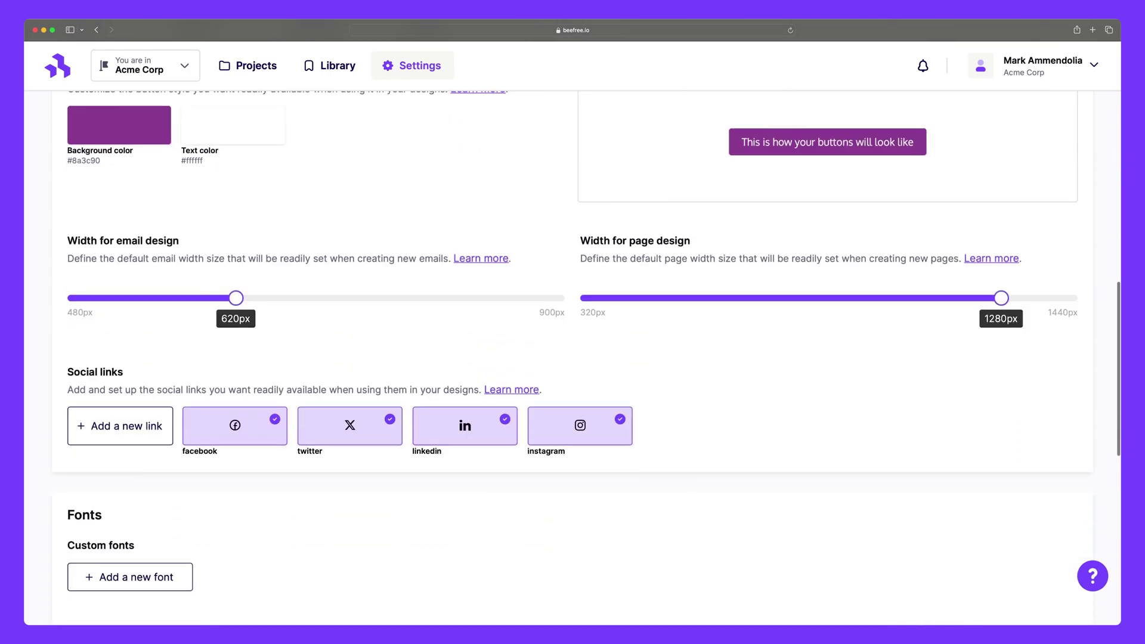
{"action": "scroll", "coordinate": [205, 208], "scroll_direction": "down", "scroll_amount": 6}
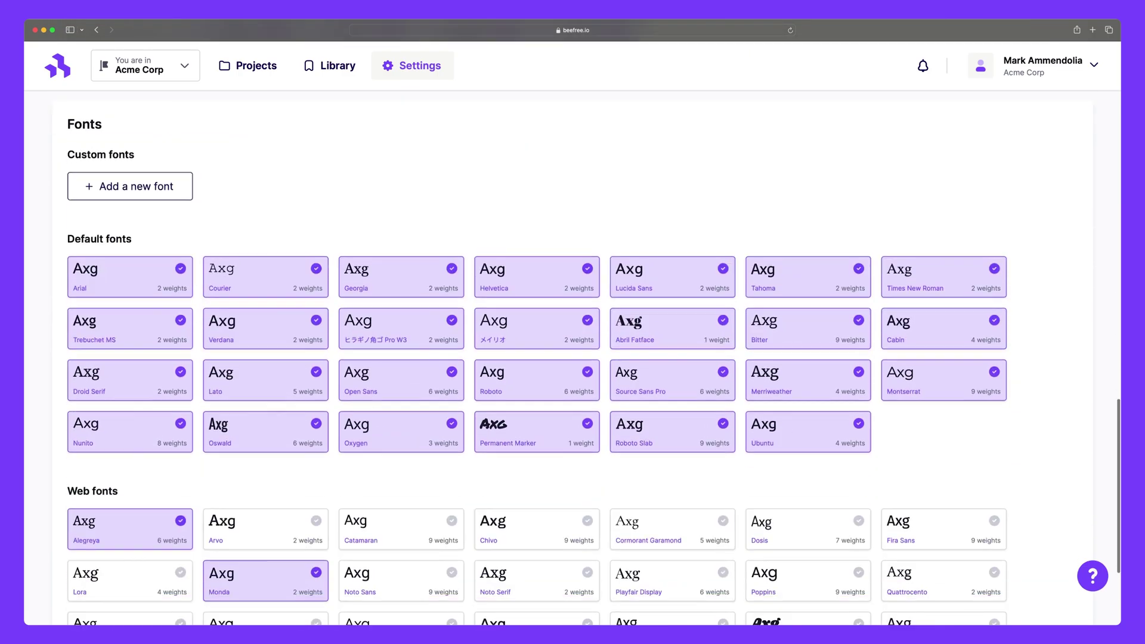
{"action": "scroll", "coordinate": [572, 357], "scroll_direction": "up", "scroll_amount": 20}
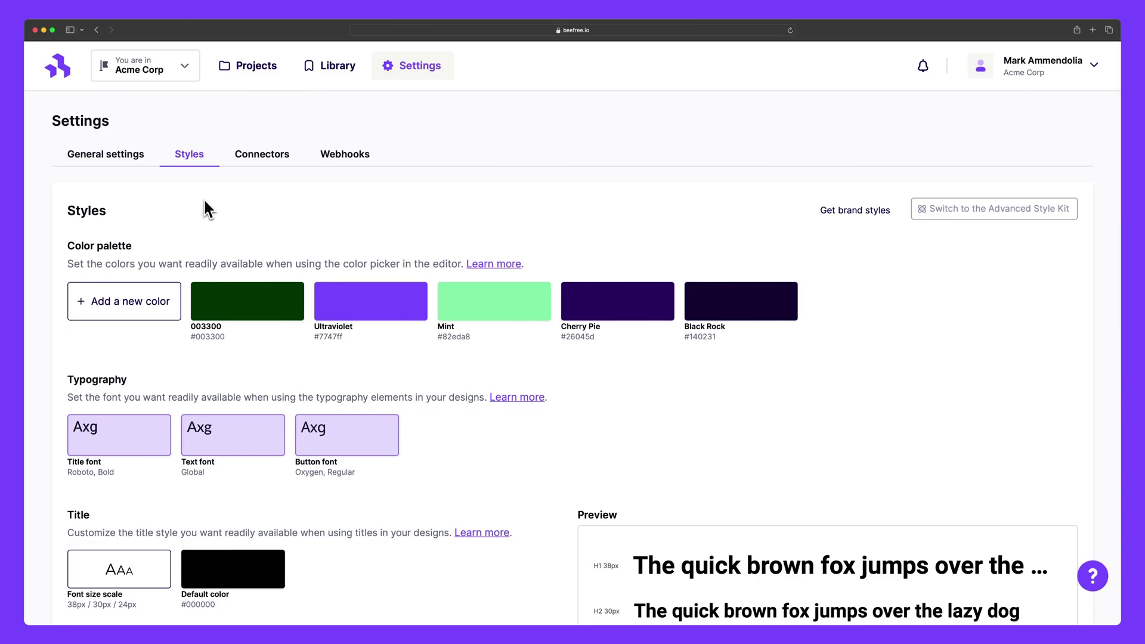
{"action": "left_click", "coordinate": [248, 158]}
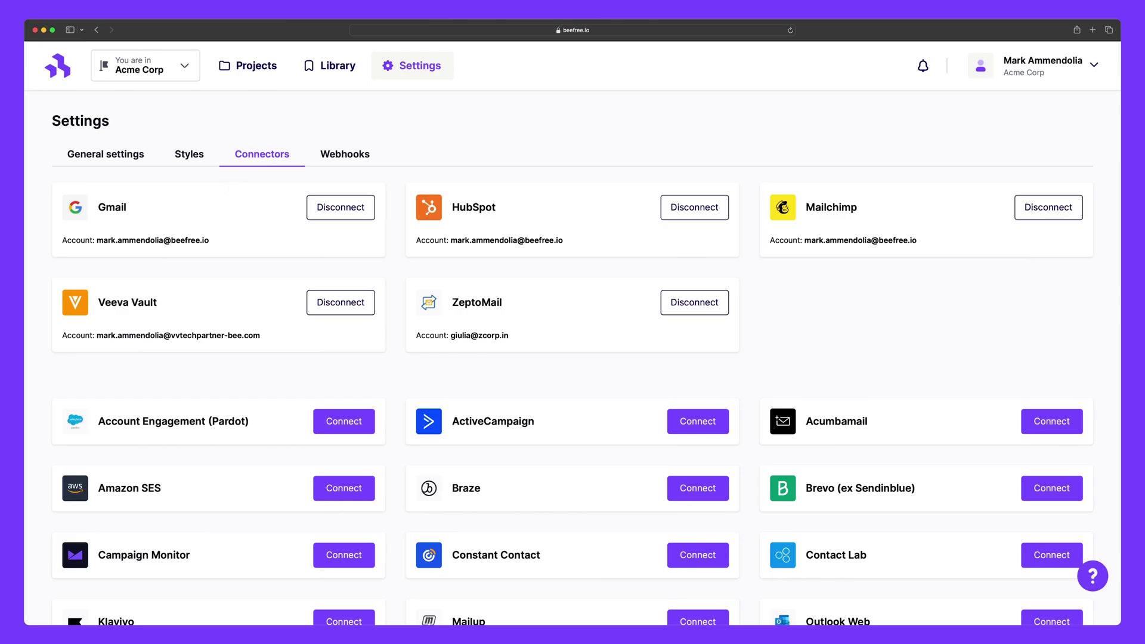
{"action": "scroll", "coordinate": [572, 358], "scroll_direction": "down", "scroll_amount": 5}
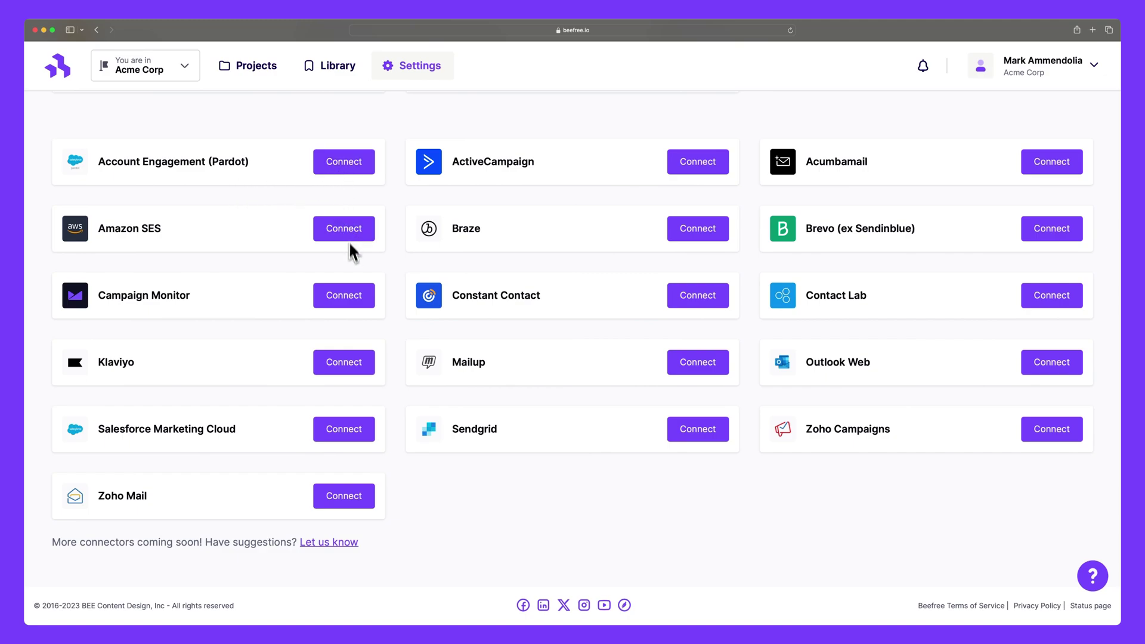
{"action": "scroll", "coordinate": [397, 278], "scroll_direction": "up", "scroll_amount": 5}
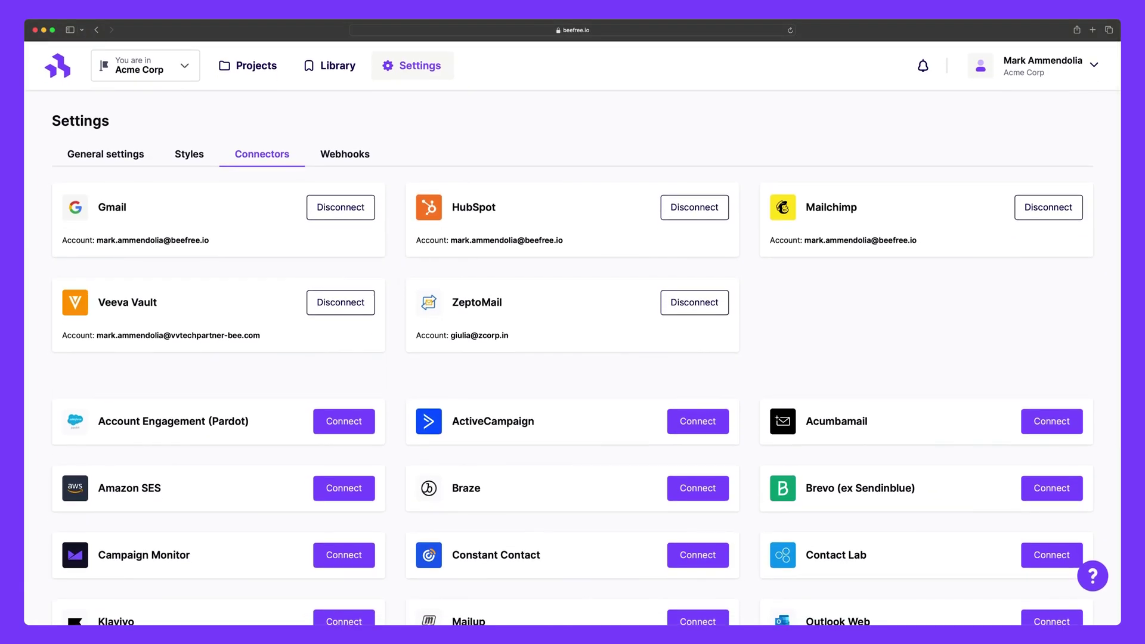
In Settings > Webhooks, start a new webhook with empty Name, URL destination and Trigger event
{"action": "left_click", "coordinate": [354, 166]}
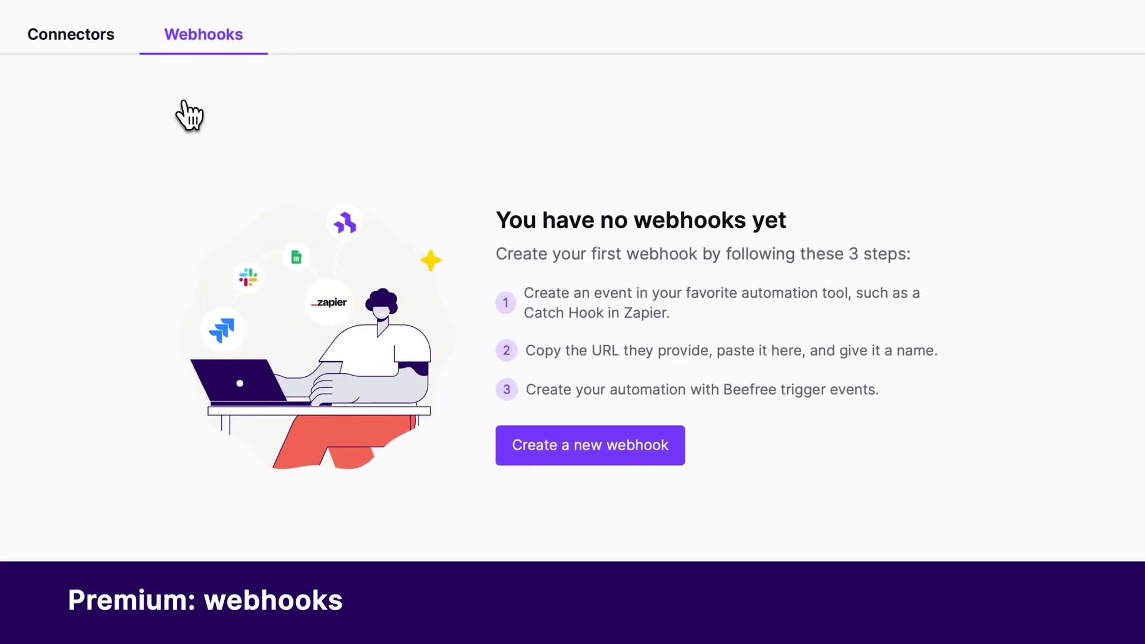
{"action": "left_click", "coordinate": [590, 448]}
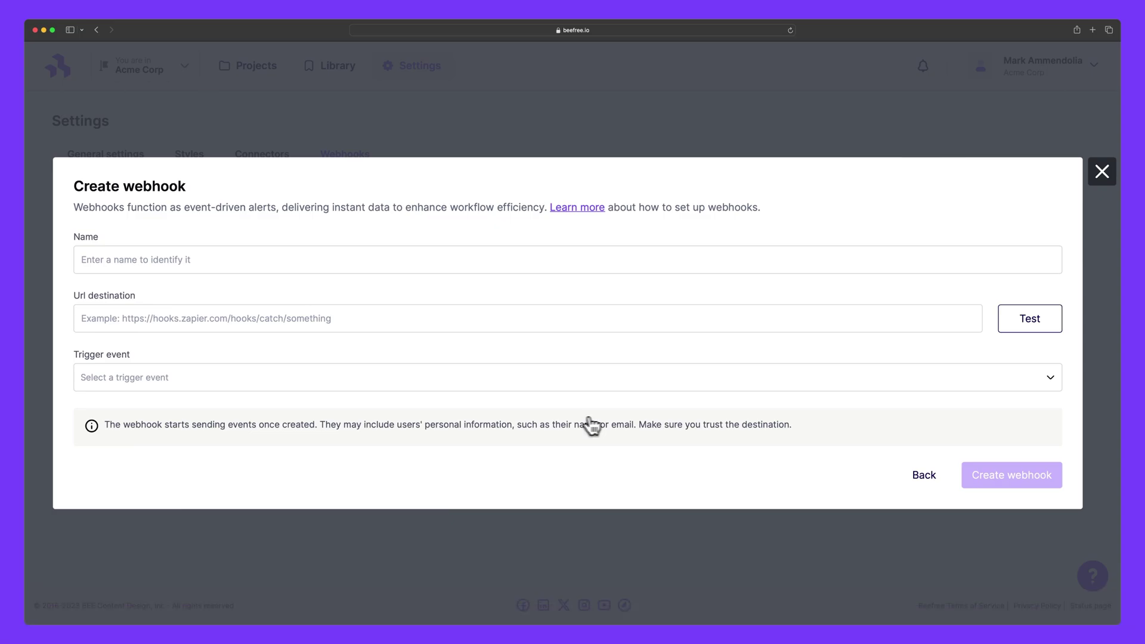
Dismiss the Create webhook dialog and view the account Profile page
{"action": "left_click", "coordinate": [1100, 173]}
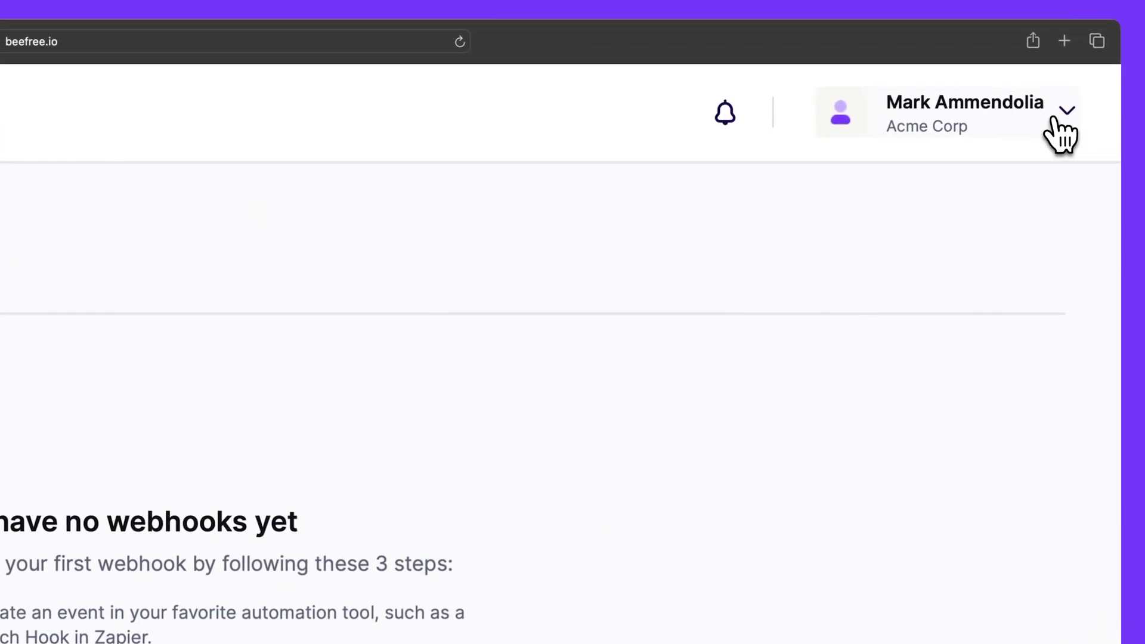
{"action": "left_click", "coordinate": [1053, 119]}
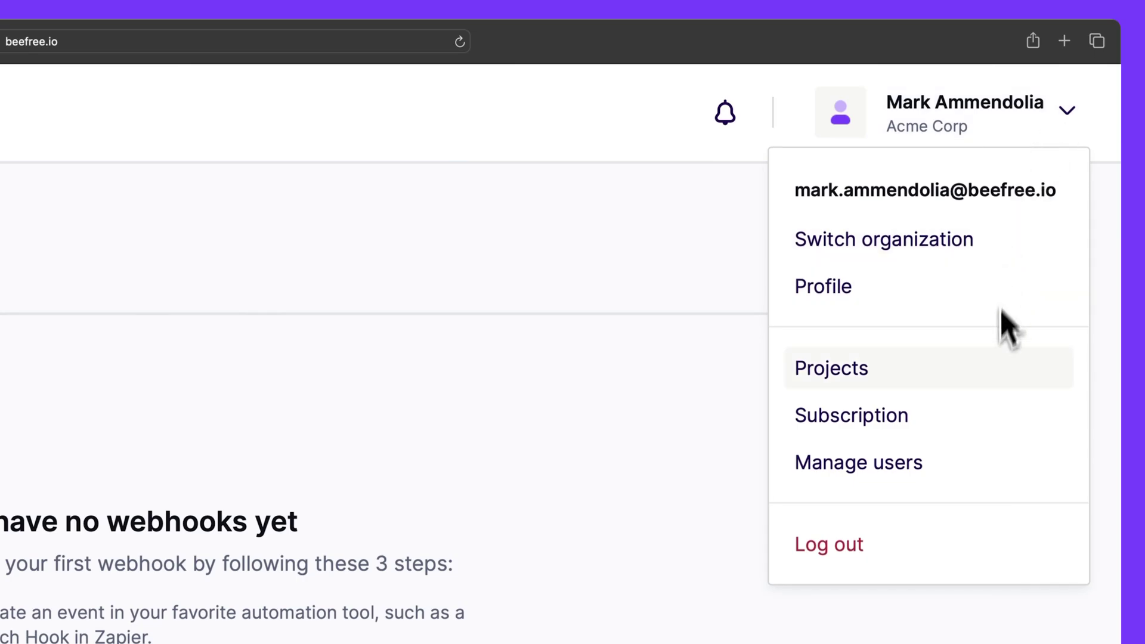
{"action": "left_click", "coordinate": [947, 323]}
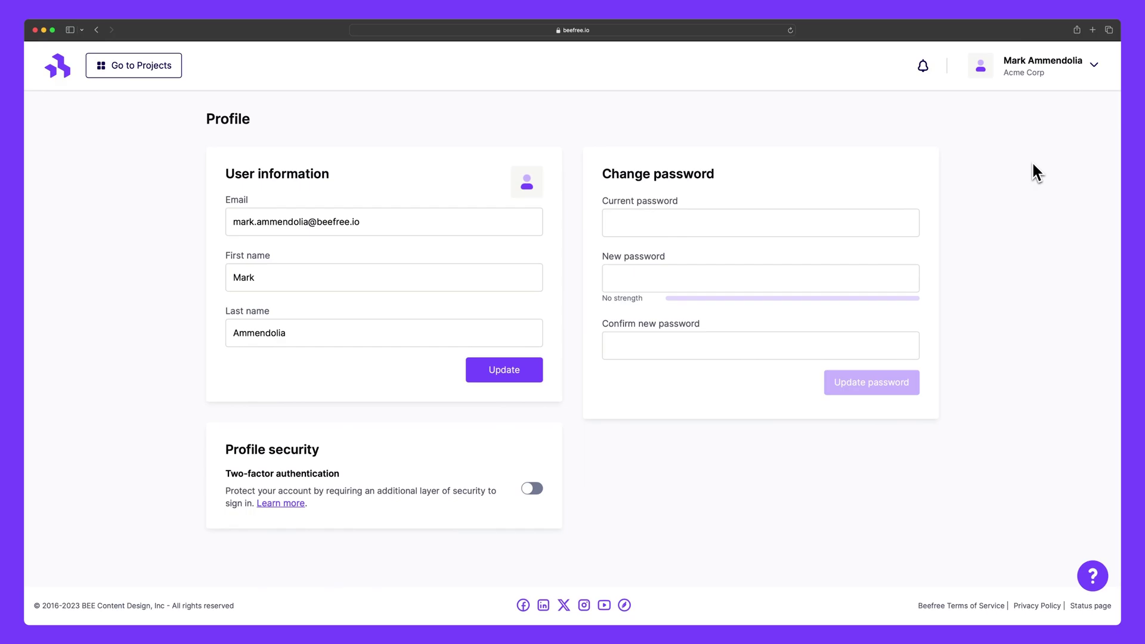
{"action": "left_click", "coordinate": [1063, 76]}
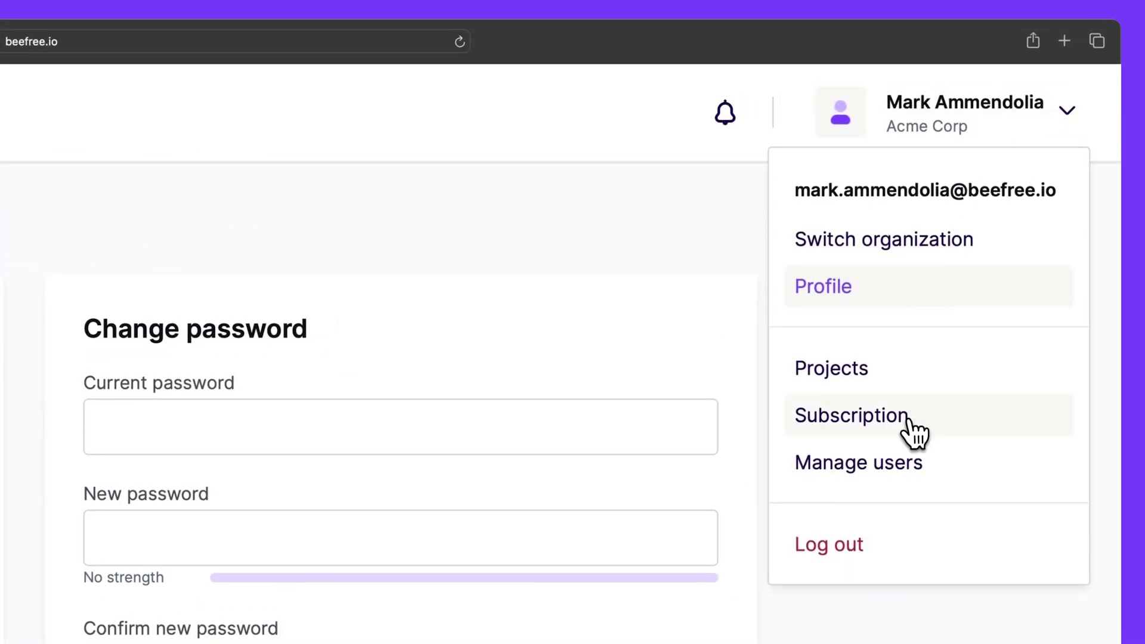
Review the Acme Corp Subscription overview with its Enterprise Monthly plan, 10 members and $0 fees
{"action": "left_click", "coordinate": [912, 428]}
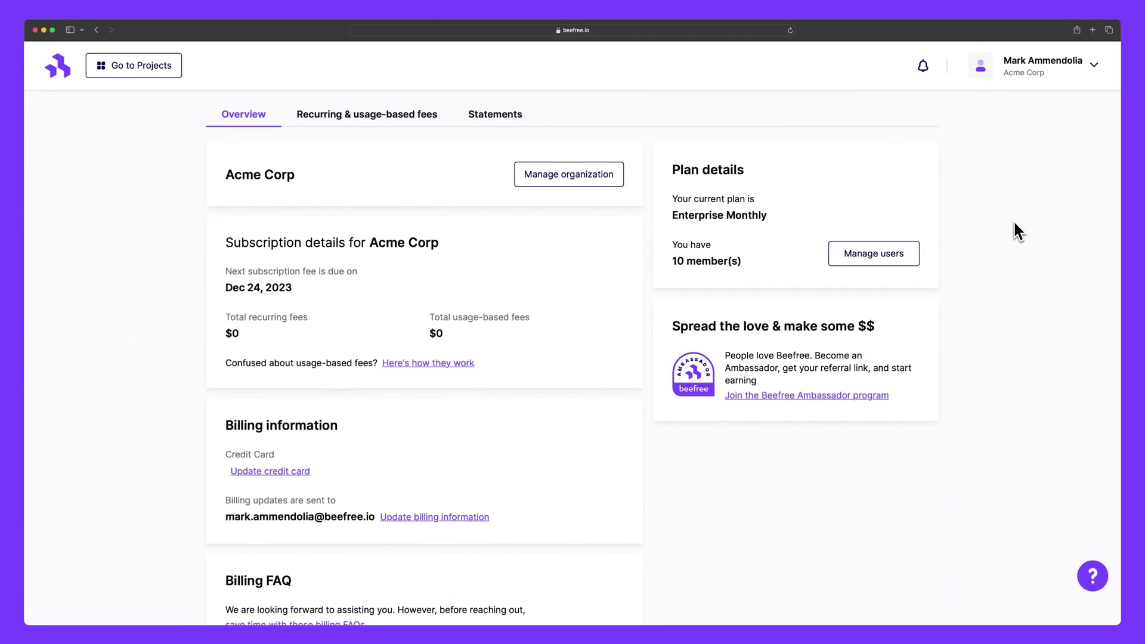
{"action": "scroll", "coordinate": [1013, 223], "scroll_direction": "down", "scroll_amount": 3}
{"action": "scroll", "coordinate": [1014, 222], "scroll_direction": "up", "scroll_amount": 3}
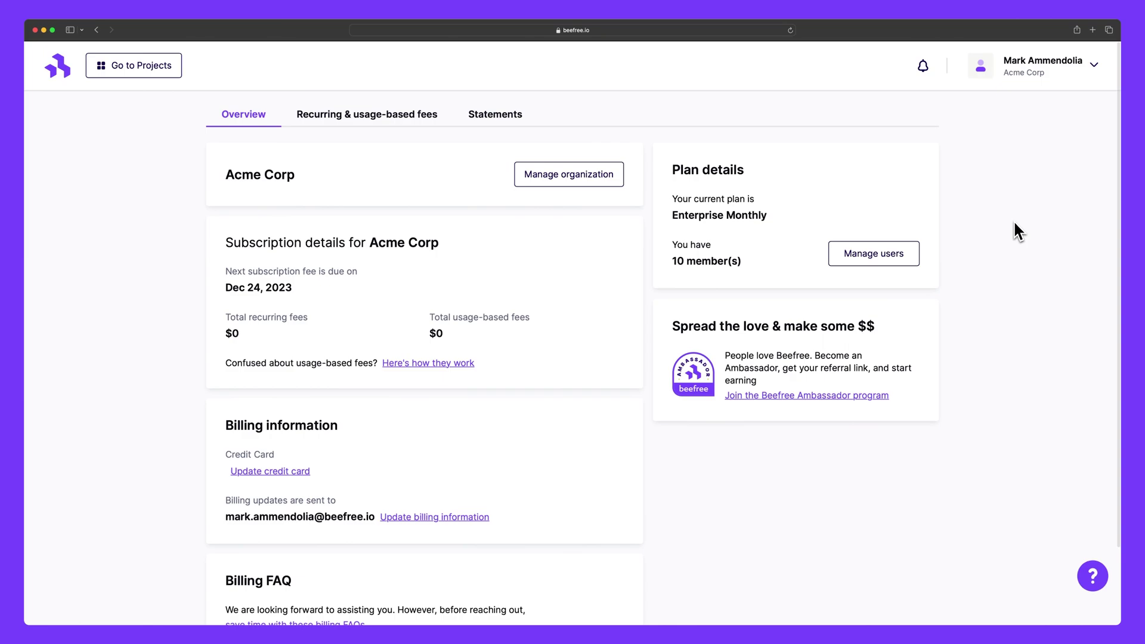
{"action": "left_click", "coordinate": [1039, 79]}
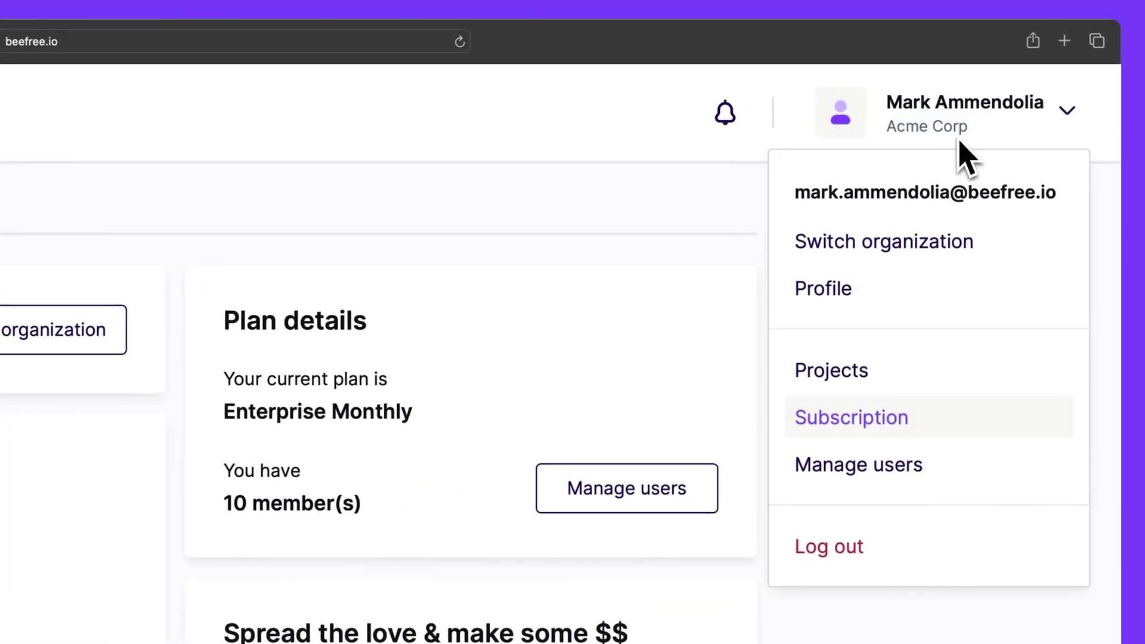
Open Manage users for Acme Corp, then preview and cancel the Invite a member form
{"action": "left_click", "coordinate": [888, 468]}
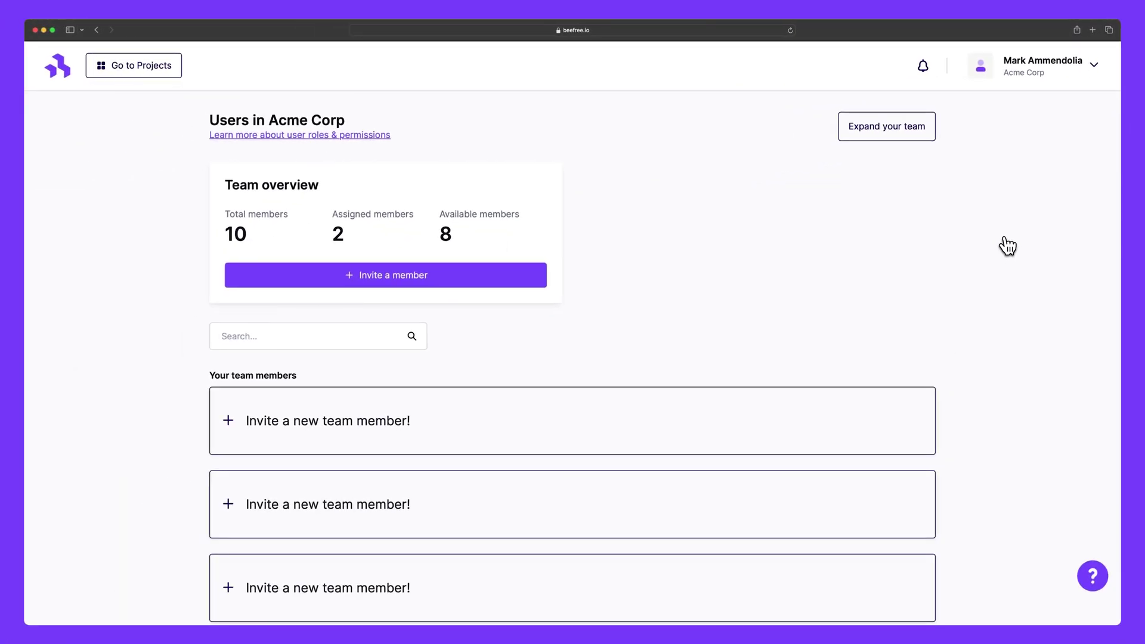
{"action": "left_click", "coordinate": [536, 281]}
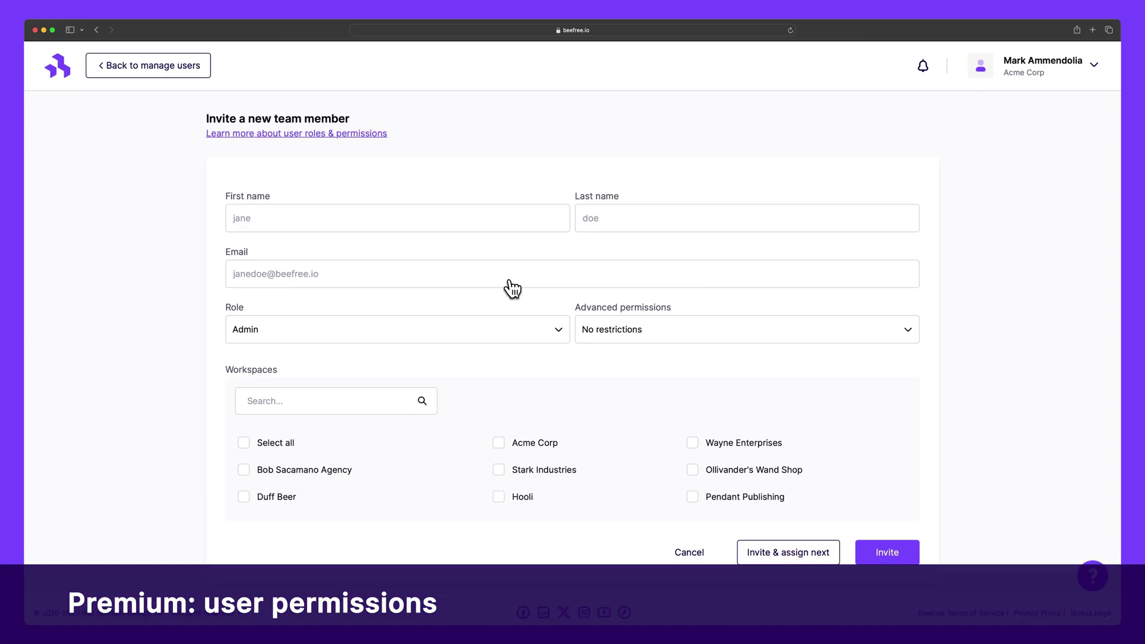
{"action": "left_click", "coordinate": [701, 557]}
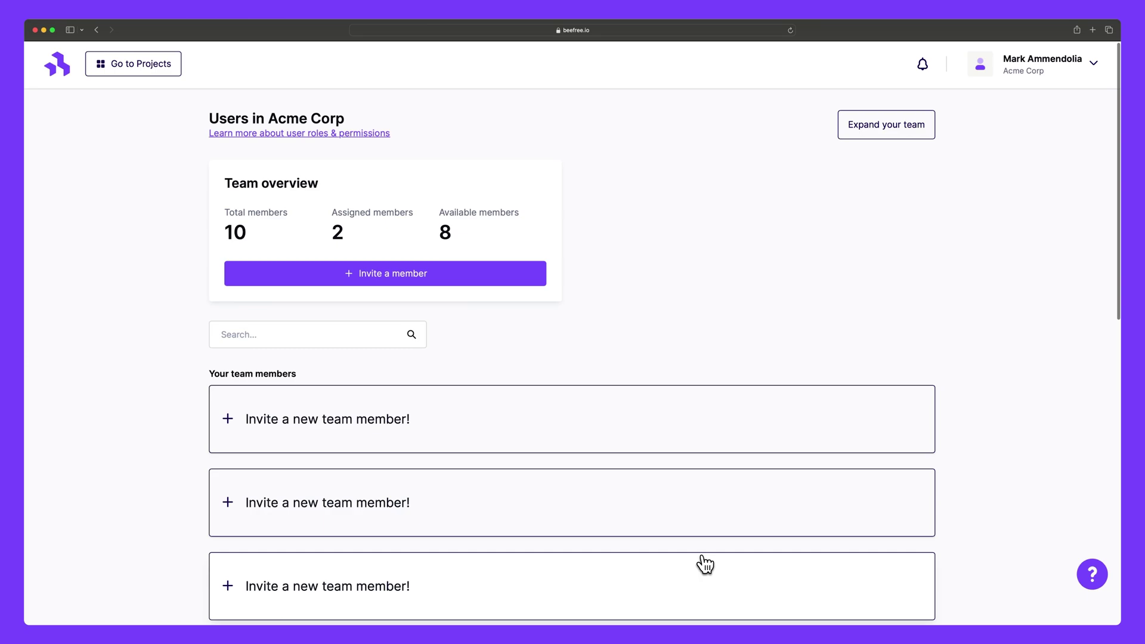
Switch organization to Acme Corp from the account dropdown
{"action": "left_click", "coordinate": [1026, 71]}
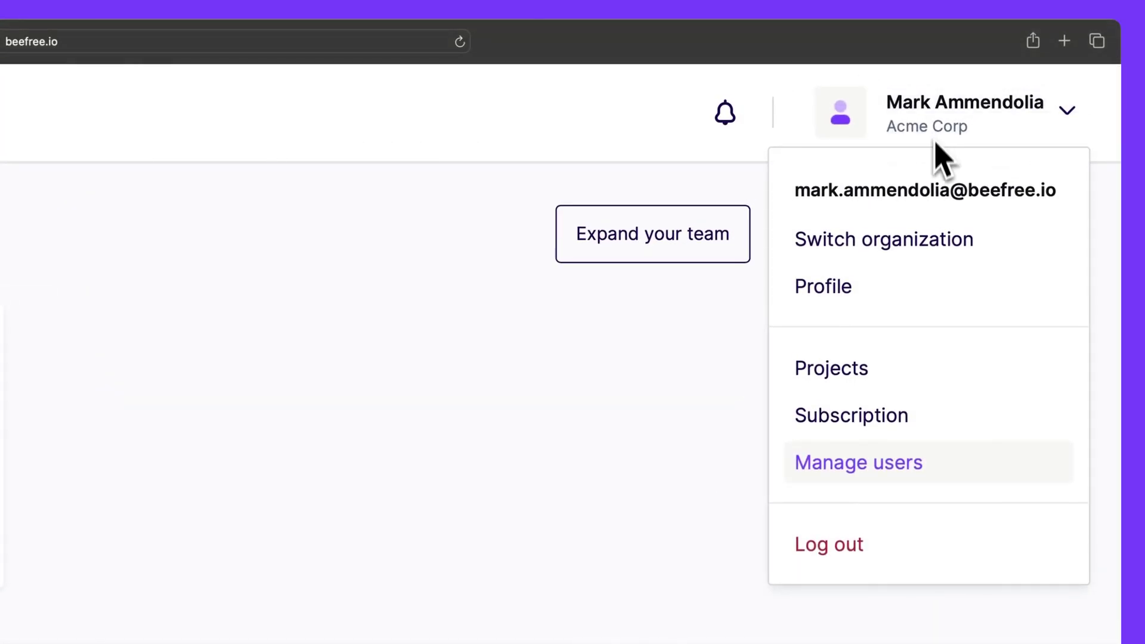
{"action": "left_click", "coordinate": [918, 242]}
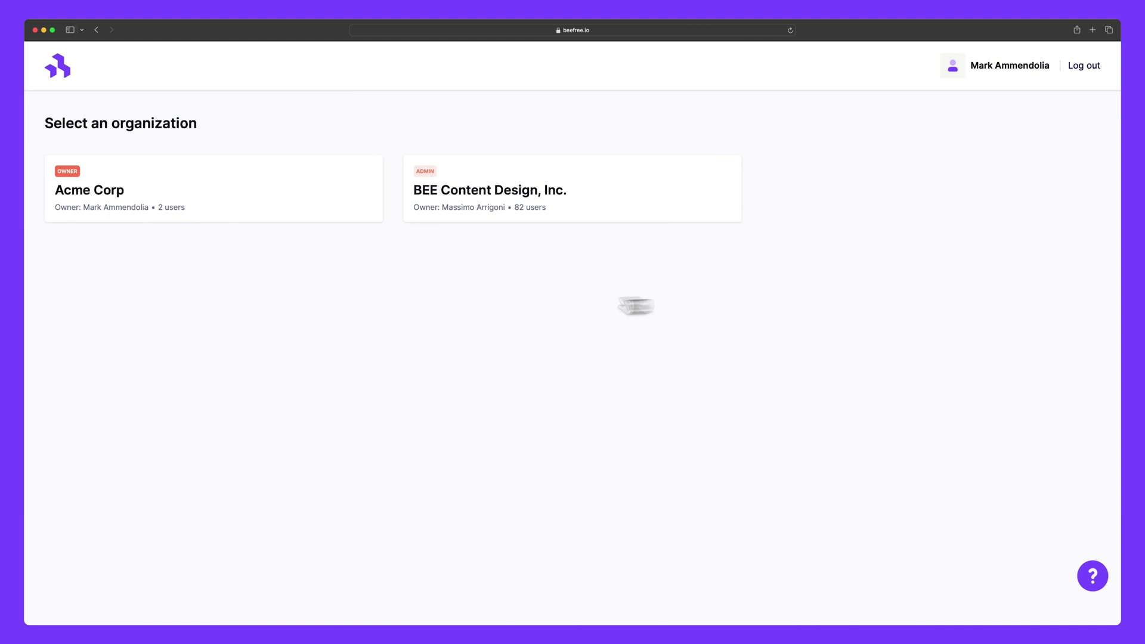
{"action": "left_click", "coordinate": [290, 196]}
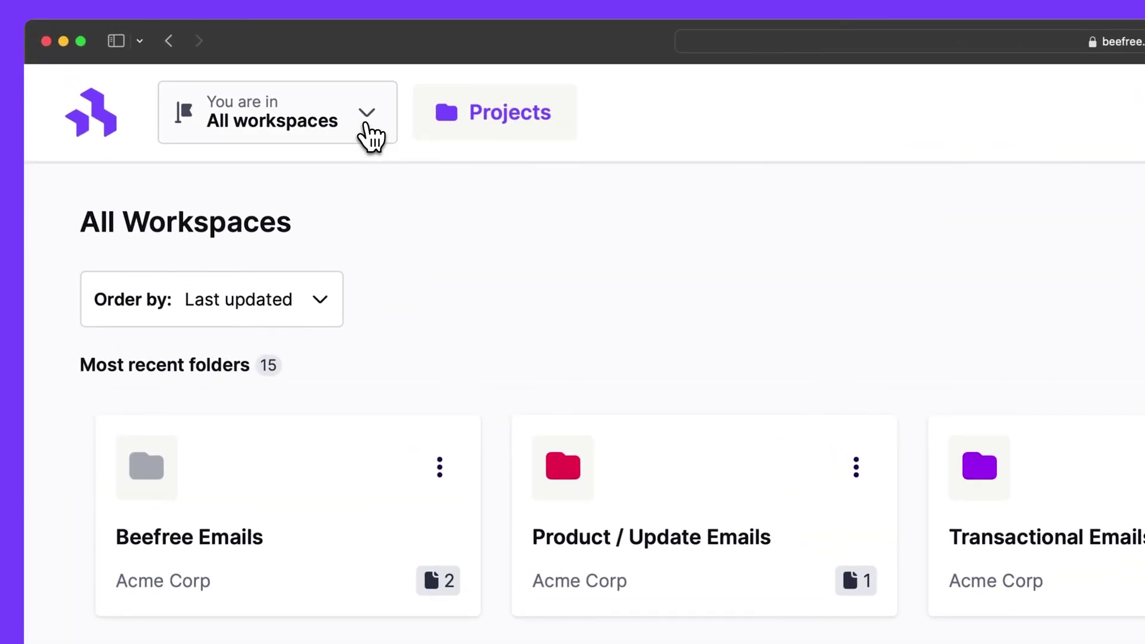
Pick Acme Corp from the 'You are in' workspace list, showing its 6 folders and 47 designs
{"action": "left_click", "coordinate": [369, 134]}
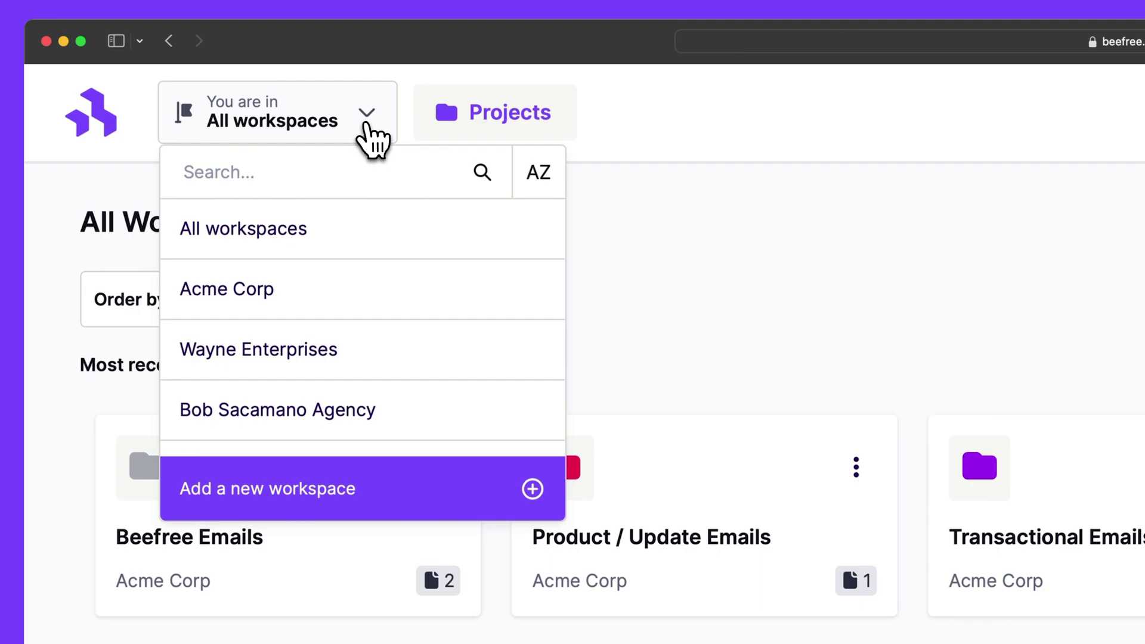
{"action": "scroll", "coordinate": [406, 262], "scroll_direction": "down", "scroll_amount": 2}
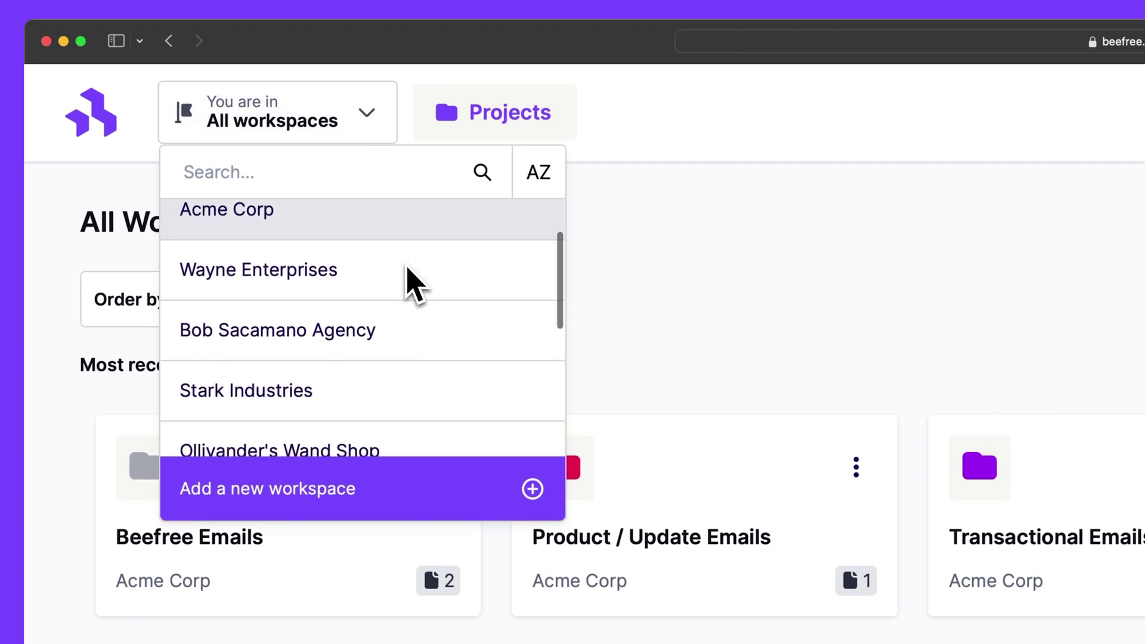
{"action": "scroll", "coordinate": [411, 284], "scroll_direction": "down", "scroll_amount": 5}
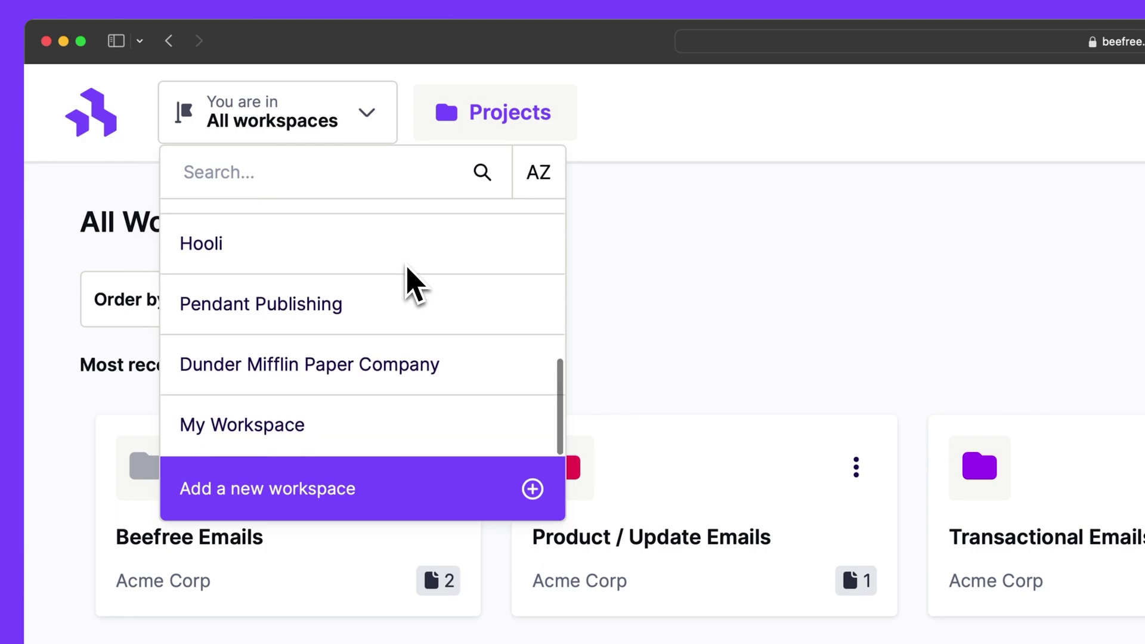
{"action": "scroll", "coordinate": [411, 283], "scroll_direction": "up", "scroll_amount": 3}
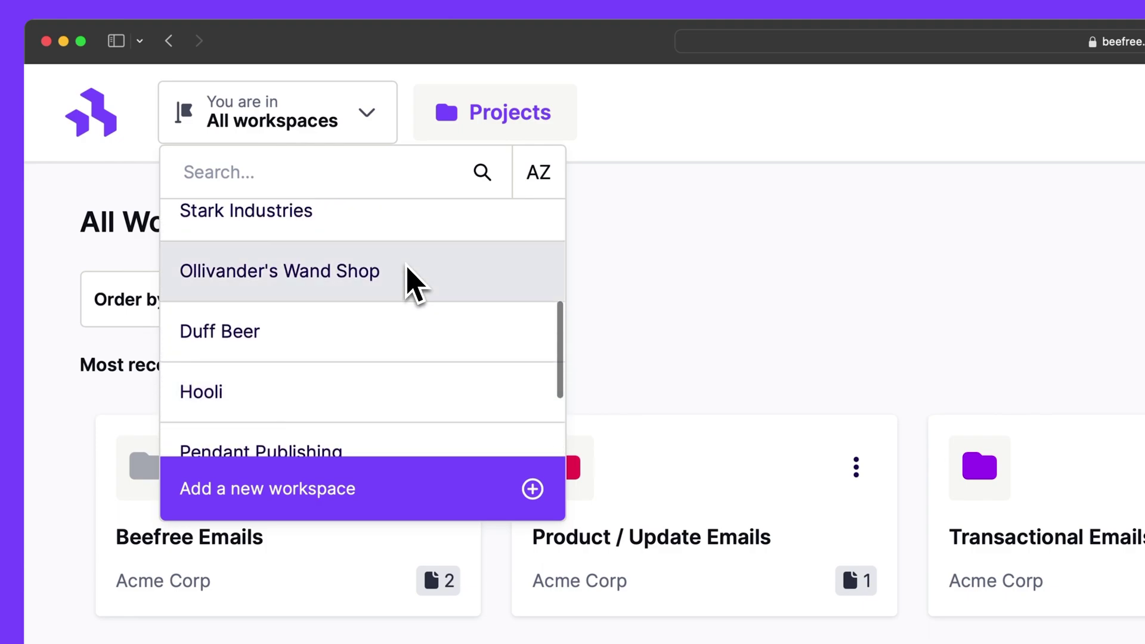
{"action": "scroll", "coordinate": [412, 283], "scroll_direction": "up", "scroll_amount": 3}
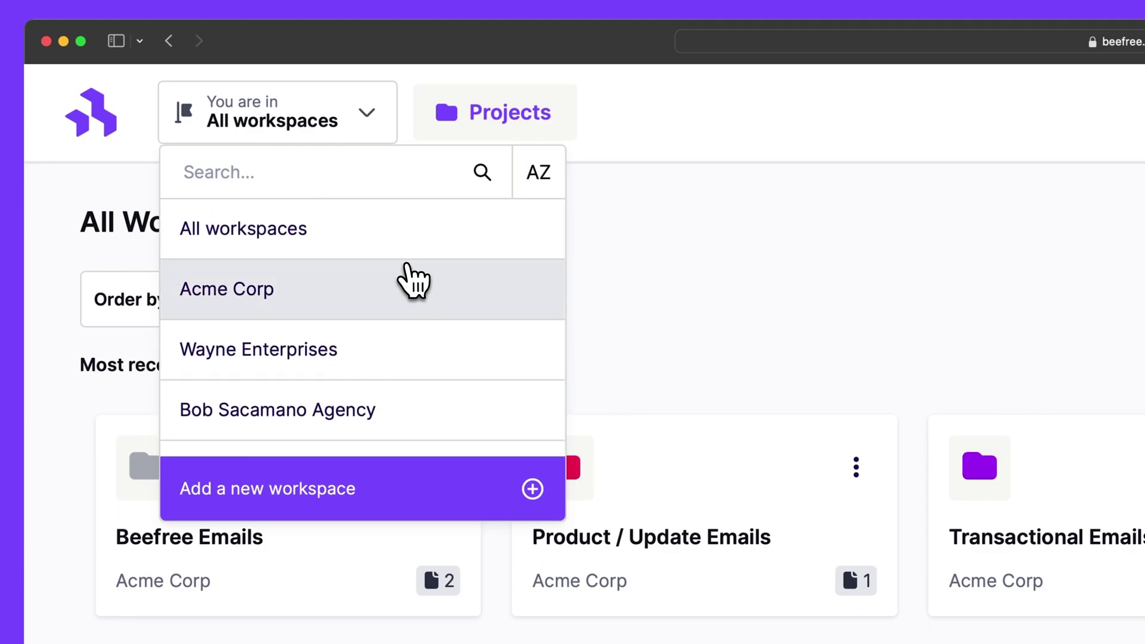
{"action": "left_click", "coordinate": [408, 279]}
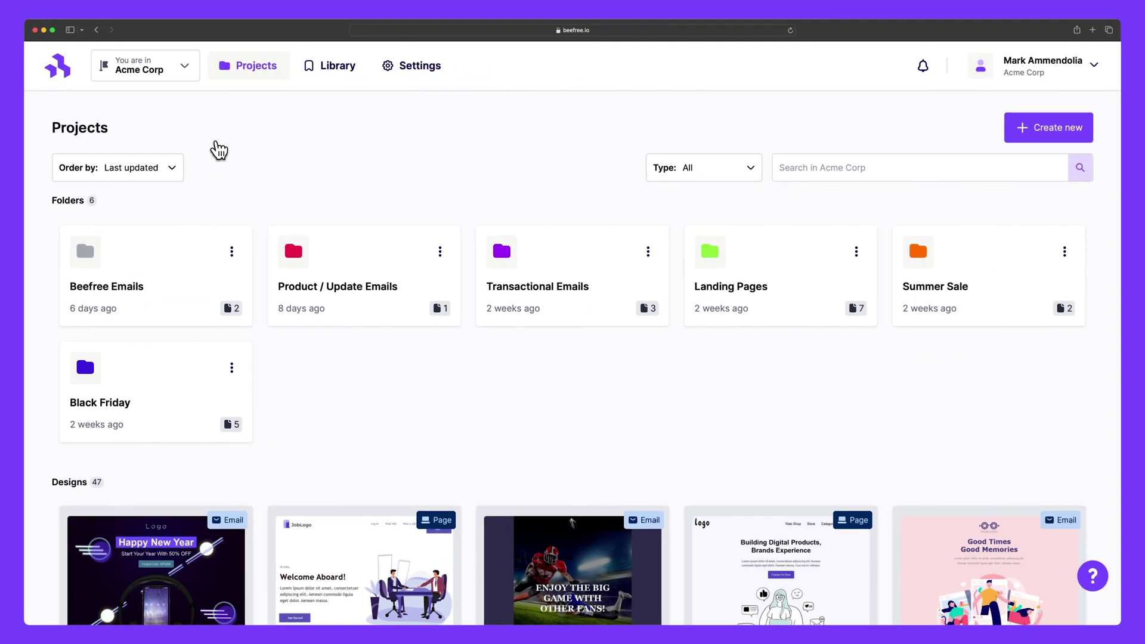
Add a workspace named 'New Workspace' from scratch, without copying another workspace's settings
{"action": "left_click", "coordinate": [188, 75]}
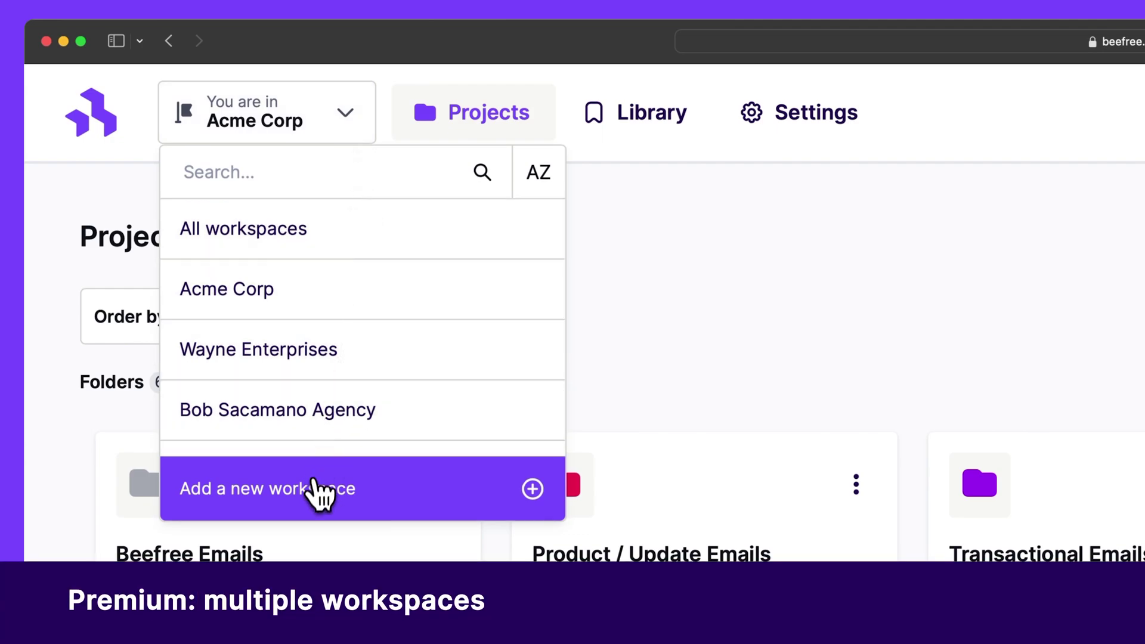
{"action": "left_click", "coordinate": [314, 489]}
{"action": "left_click", "coordinate": [311, 489]}
{"action": "type", "text": "New Workspace"}
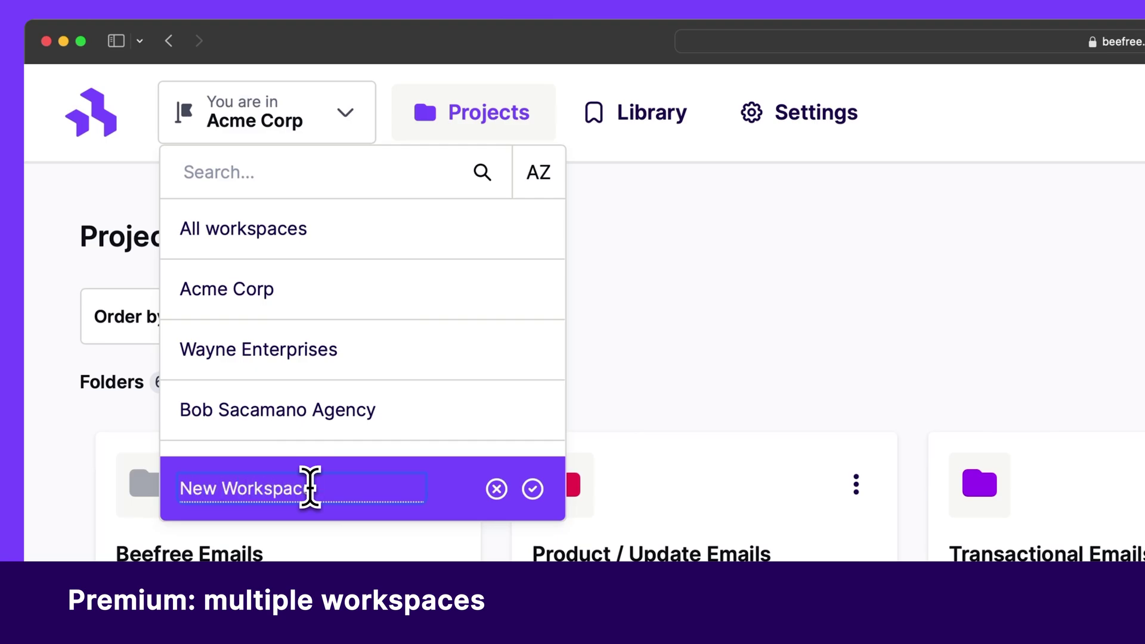
{"action": "left_click", "coordinate": [532, 490]}
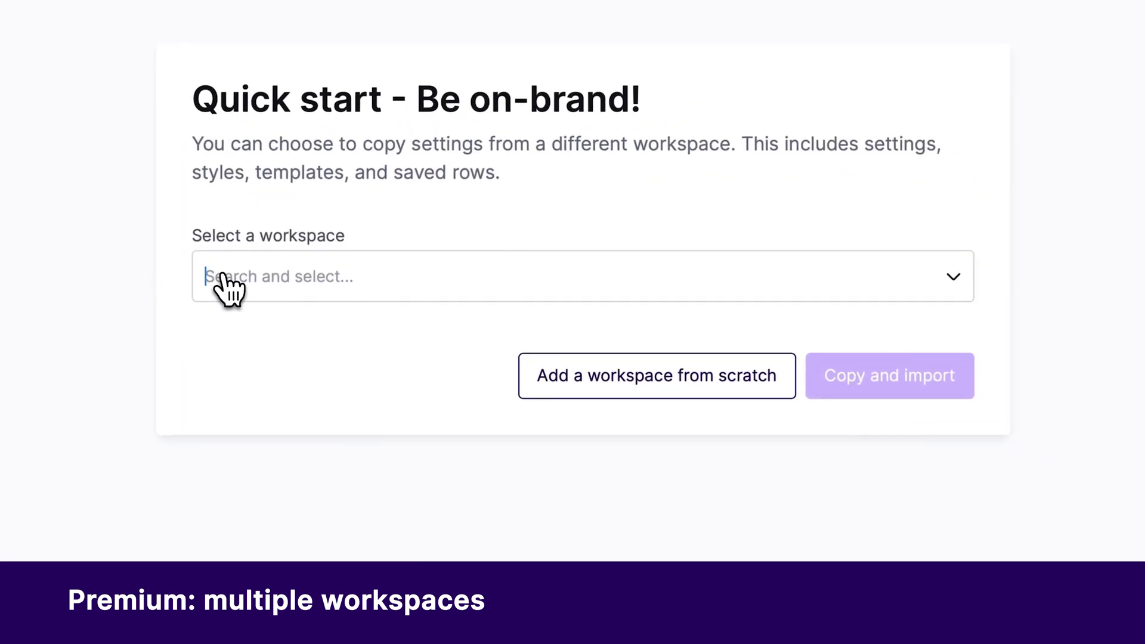
{"action": "left_click", "coordinate": [623, 386]}
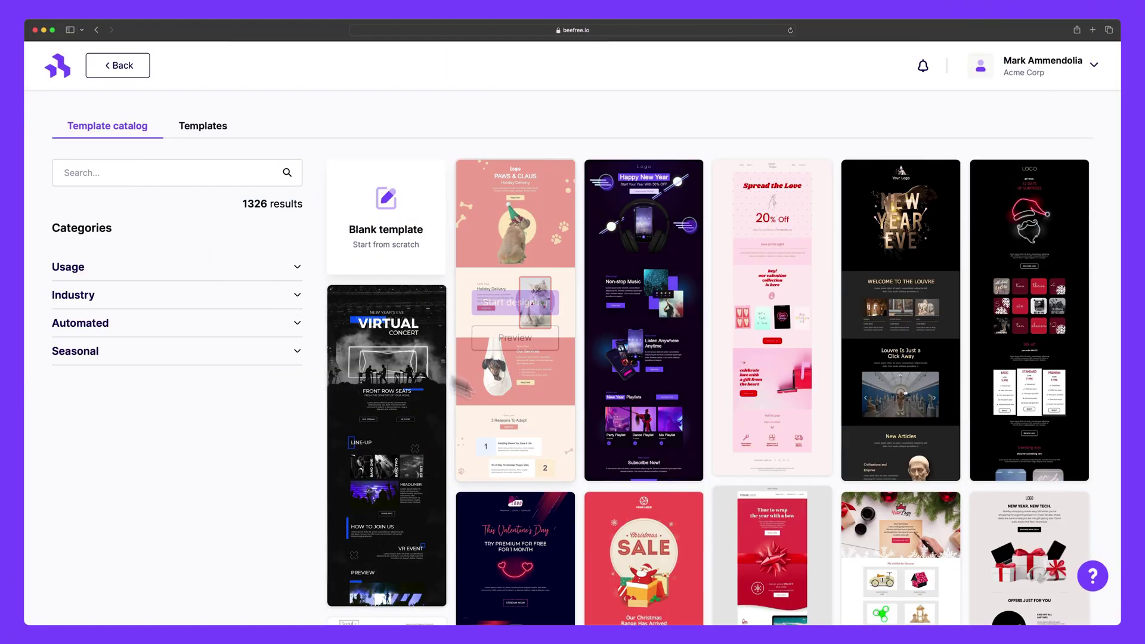
Scroll through the 1326-template catalog's holiday and seasonal designs down to Load More
{"action": "mouse_move", "coordinate": [640, 443]}
{"action": "scroll", "coordinate": [581, 439], "scroll_direction": "down", "scroll_amount": 6}
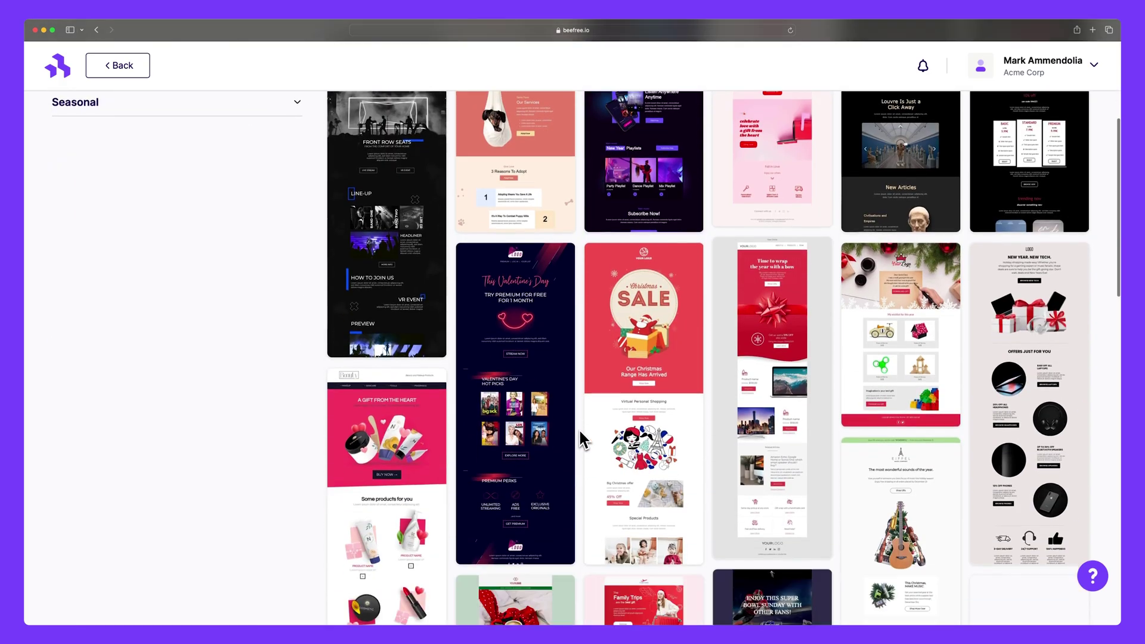
{"action": "scroll", "coordinate": [579, 431], "scroll_direction": "down", "scroll_amount": 8}
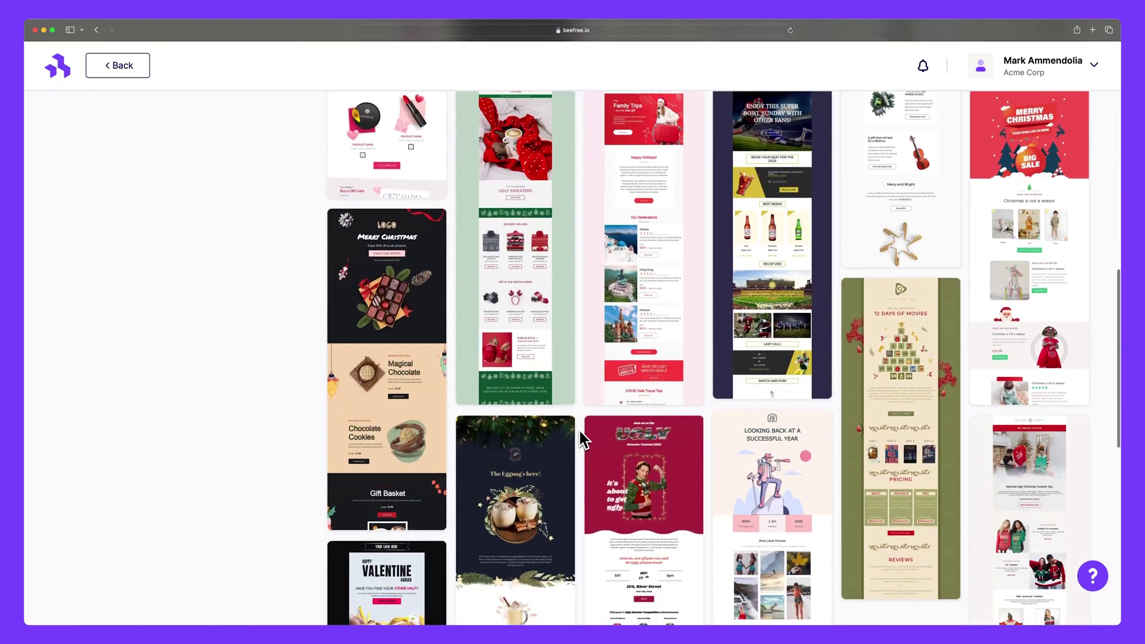
{"action": "scroll", "coordinate": [578, 428], "scroll_direction": "down", "scroll_amount": 6}
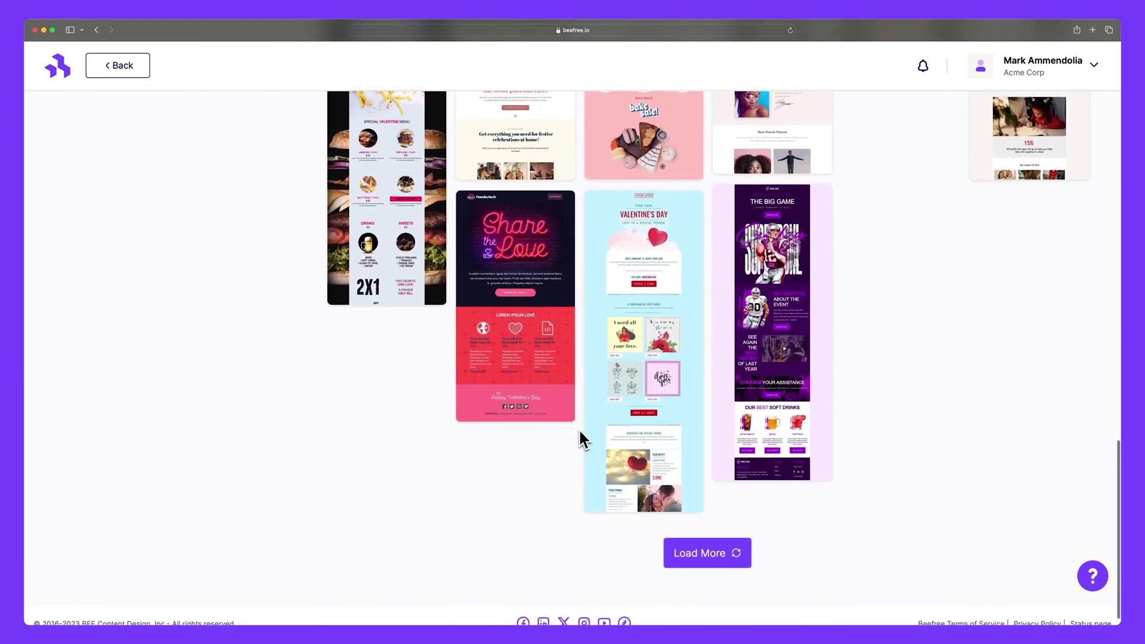